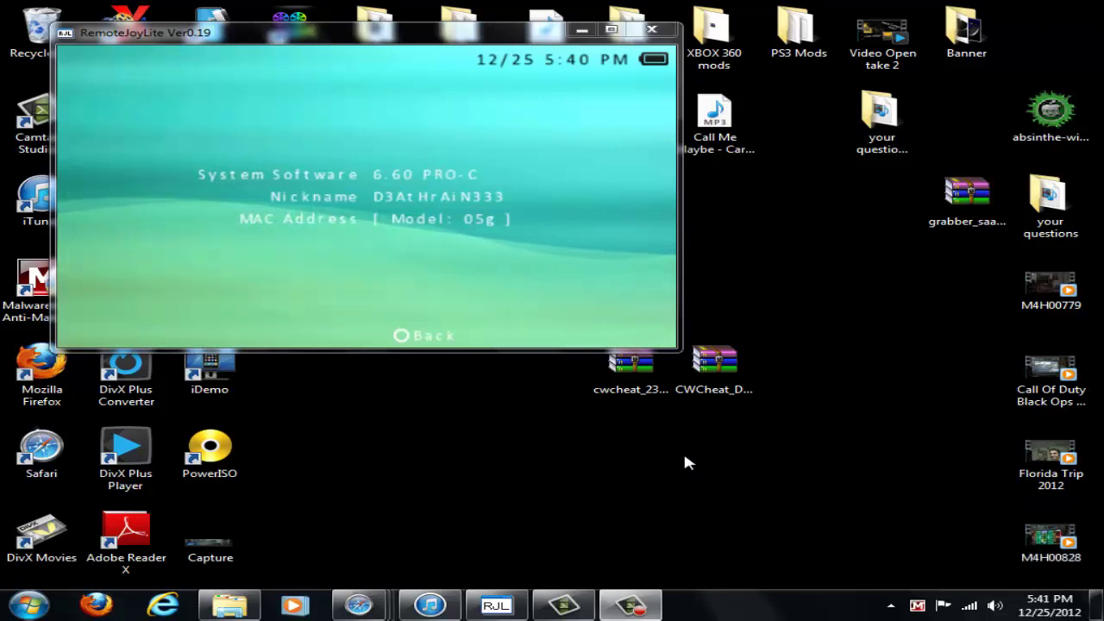
Move the cwcheat_23_620hen and CWCheat database archives lower on the desktop, then activate RemoteJoyLite
drag(560, 429, 641, 448)
click(780, 444)
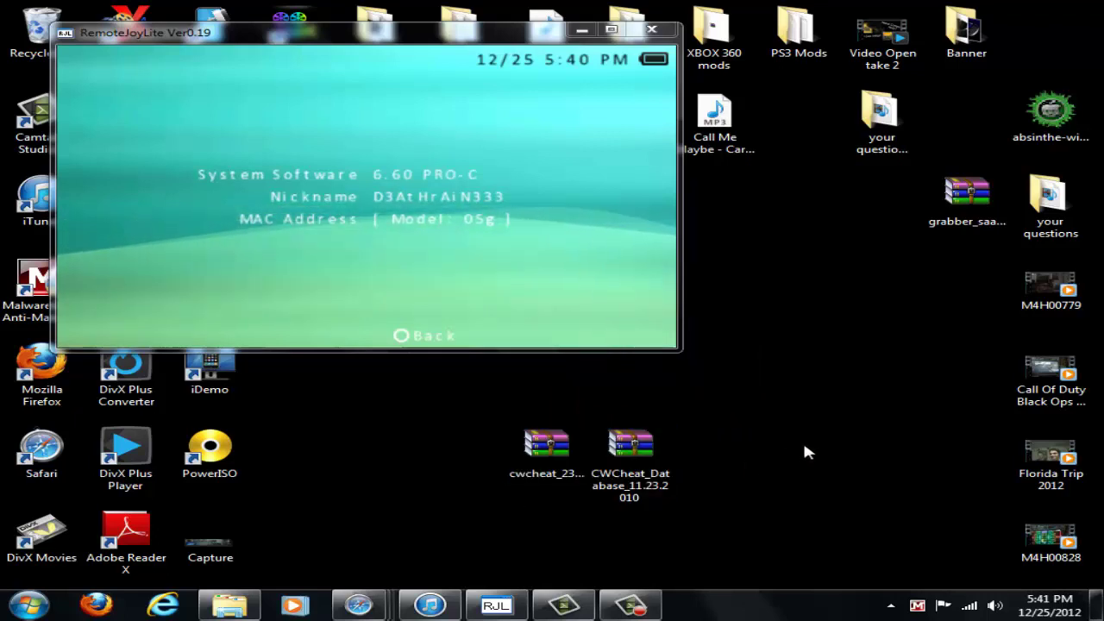
click(644, 451)
click(547, 445)
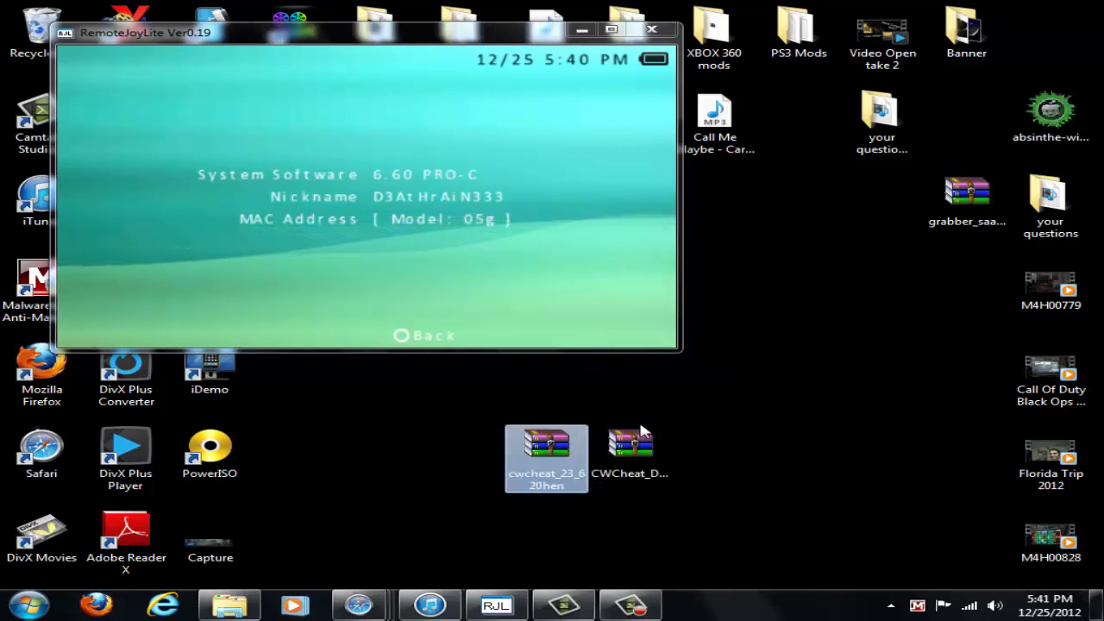
click(631, 447)
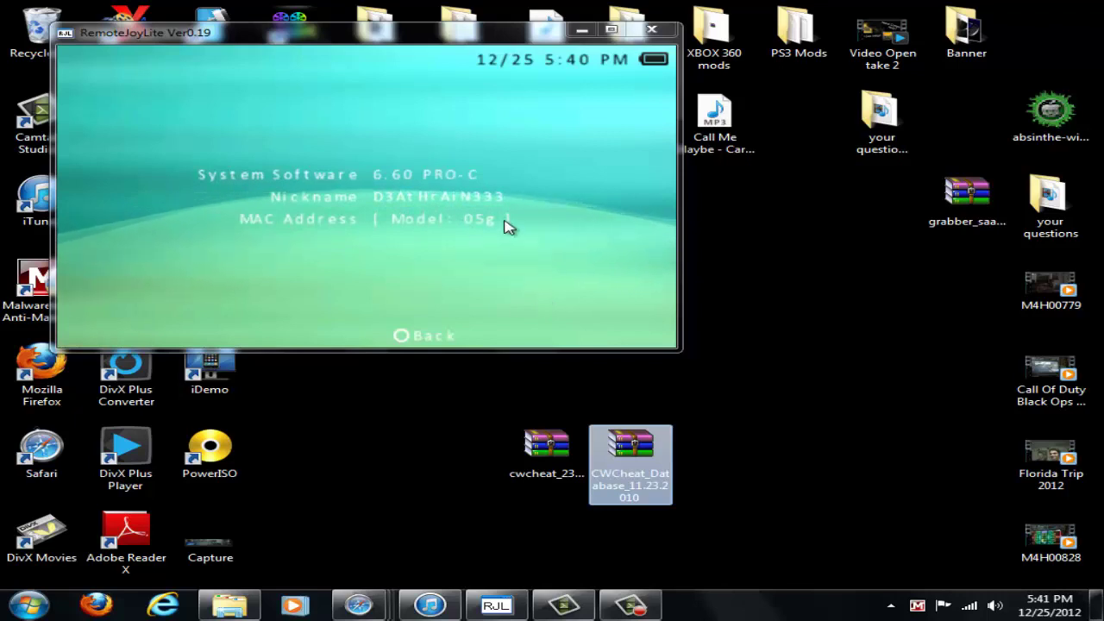
click(379, 175)
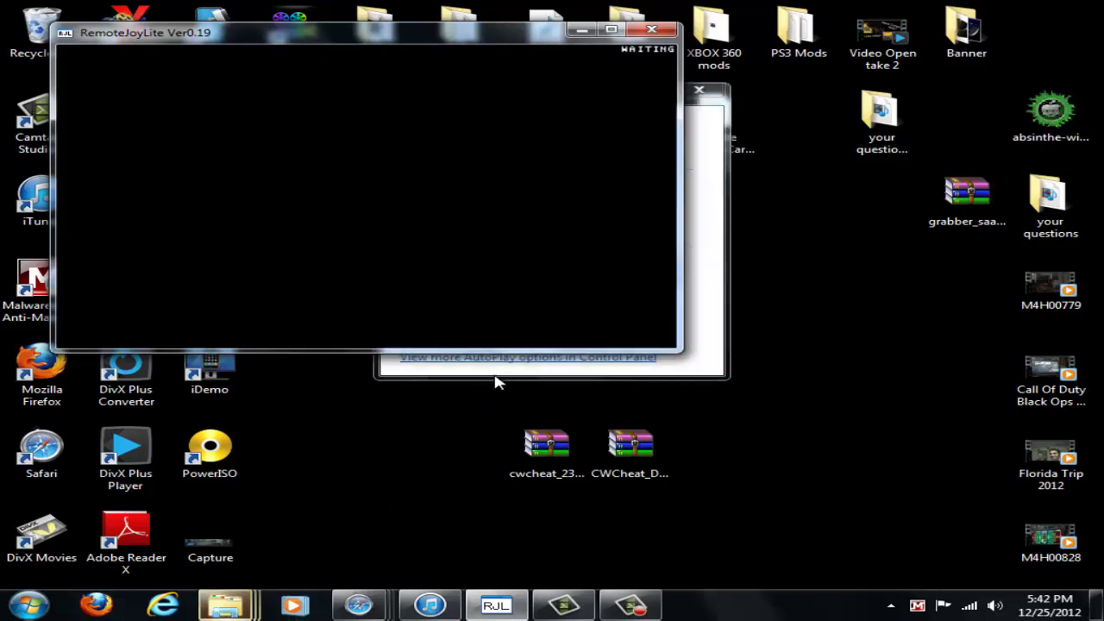
Continue without scanning, close the M: AutoPlay window, and open drive K: to view its files
click(438, 355)
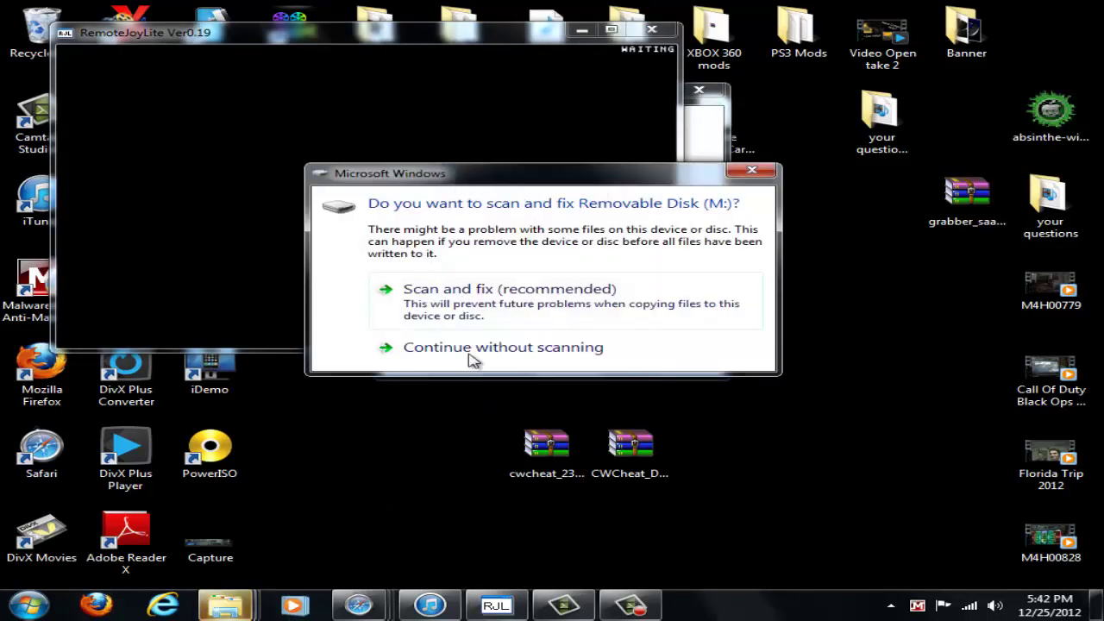
click(522, 348)
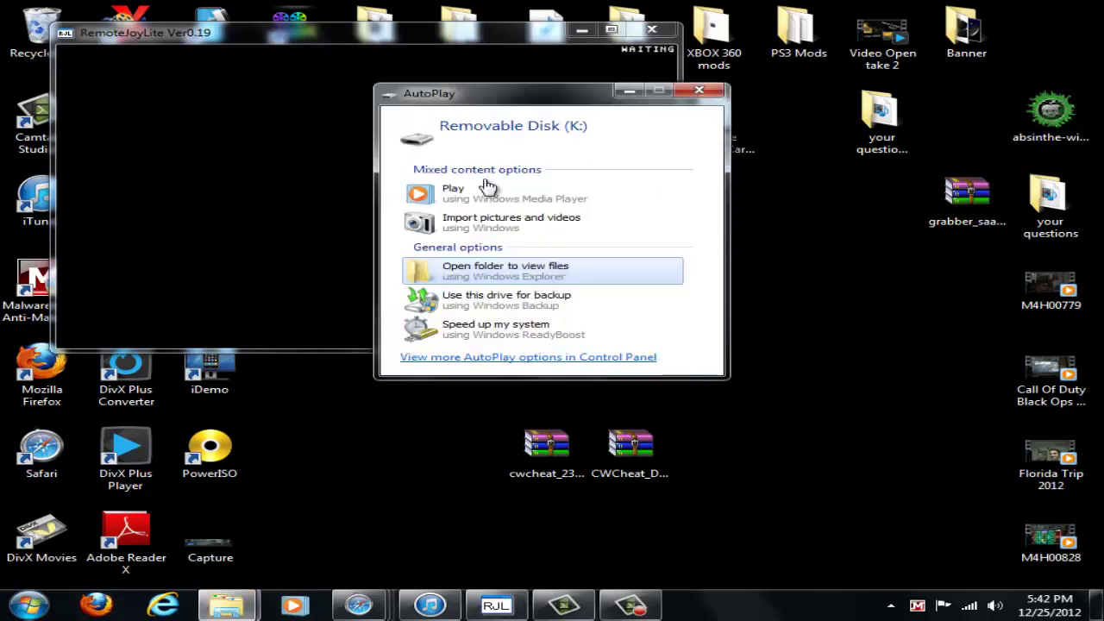
click(505, 269)
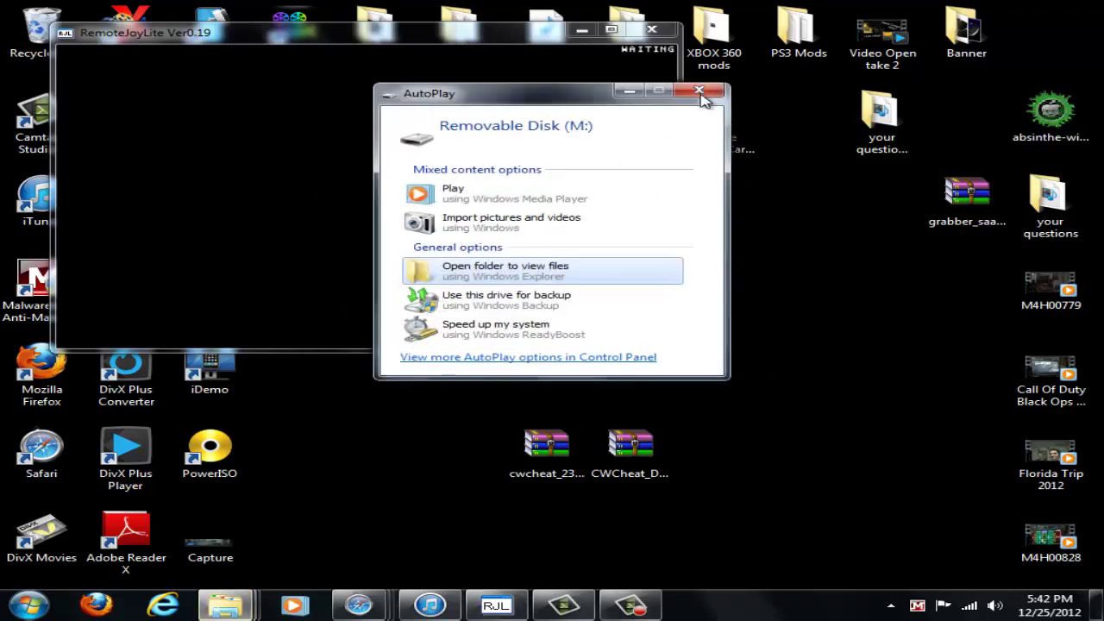
click(699, 92)
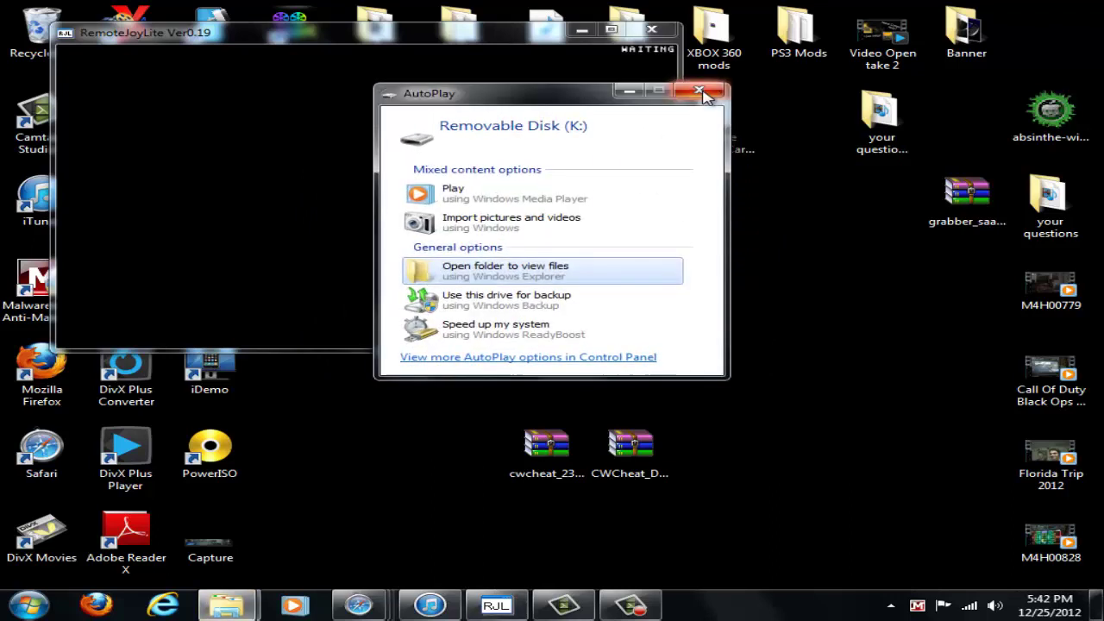
click(505, 270)
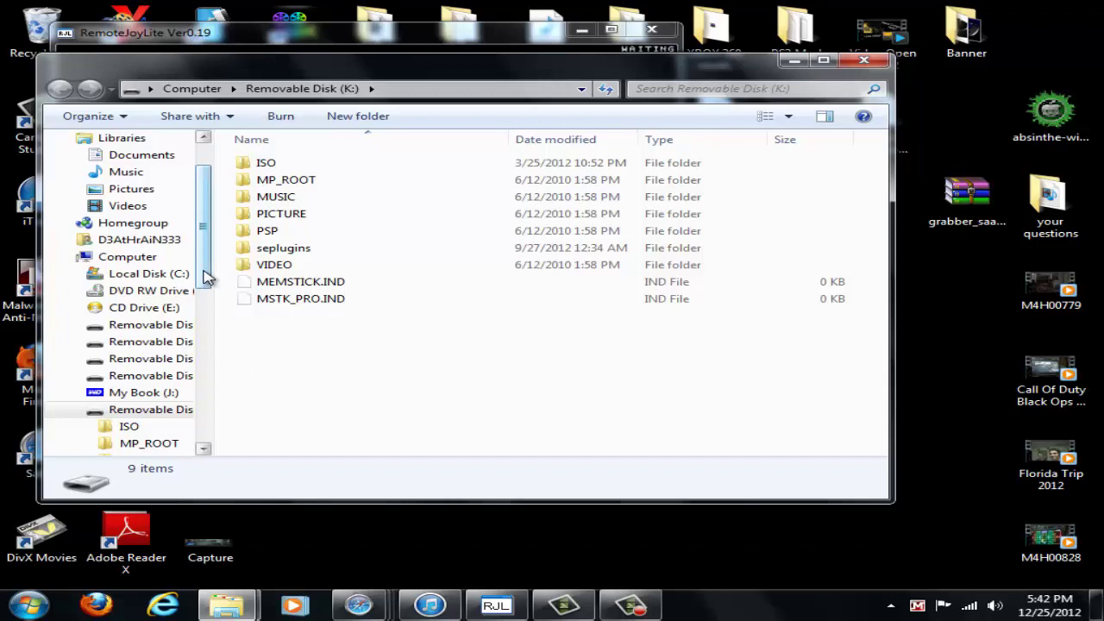
Browse K:'s ISO folder and the empty New Volume (L:), then show the Computer drive list
double_click(268, 164)
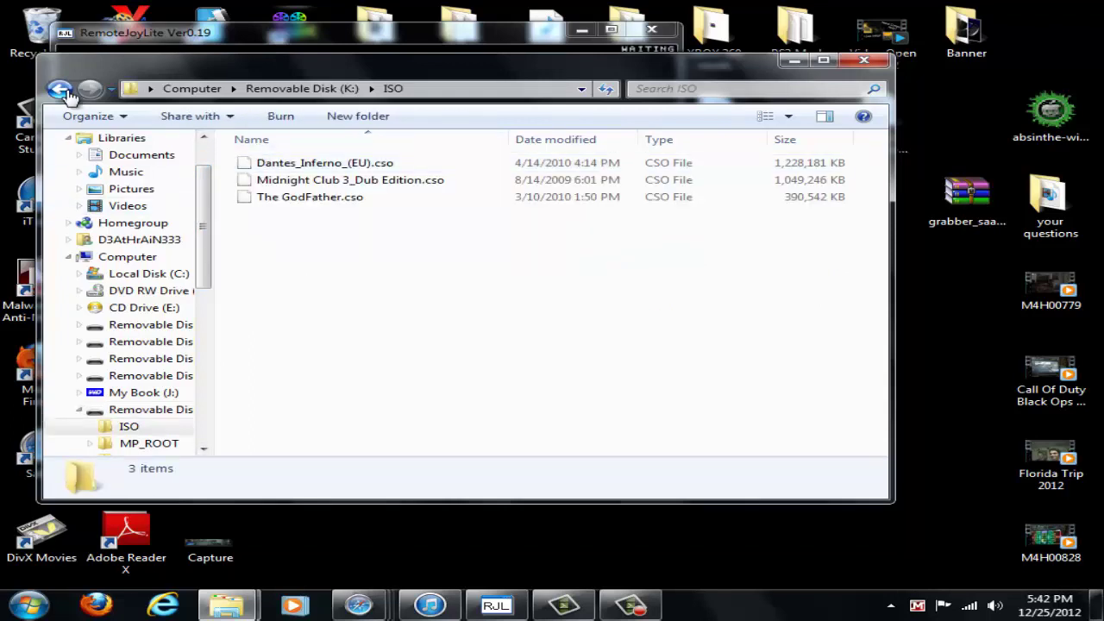
click(66, 91)
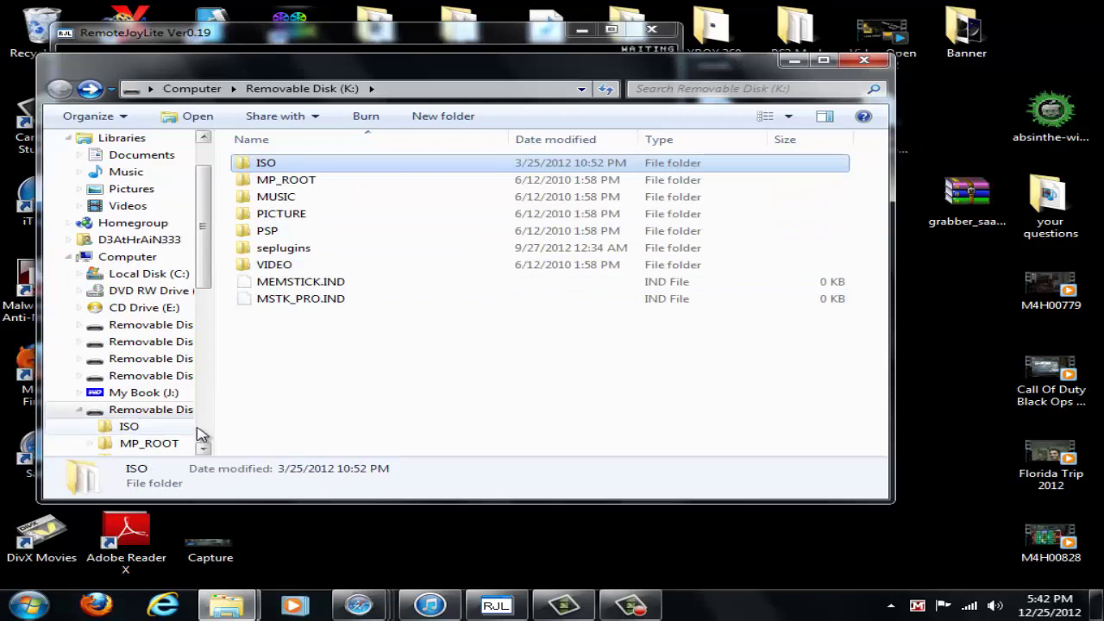
scroll(197, 434, down, 5)
click(149, 256)
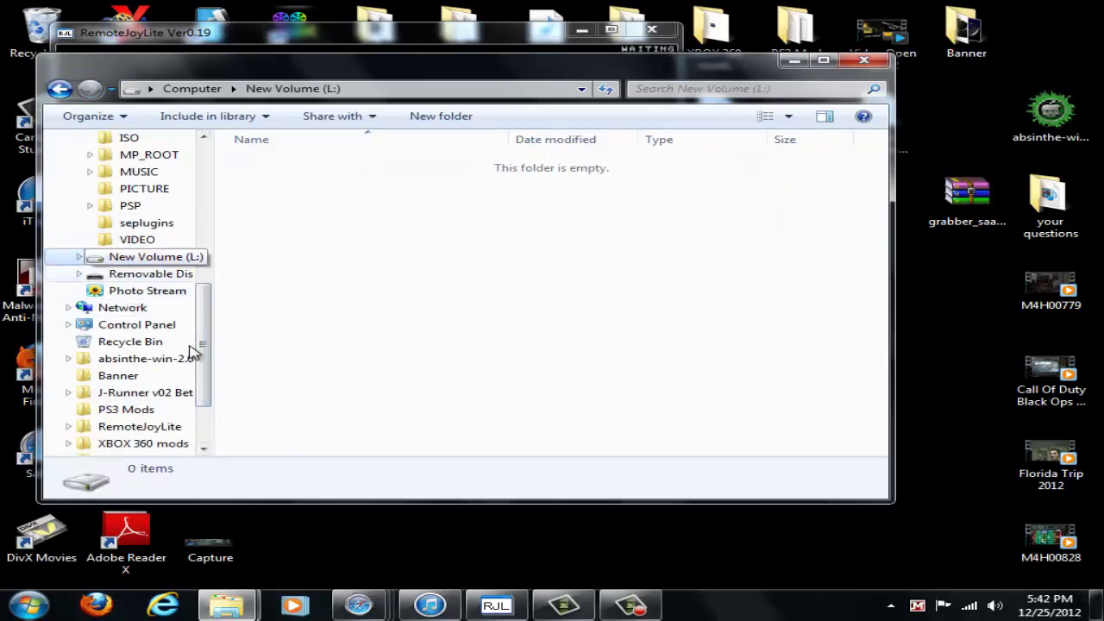
scroll(185, 345, up, 3)
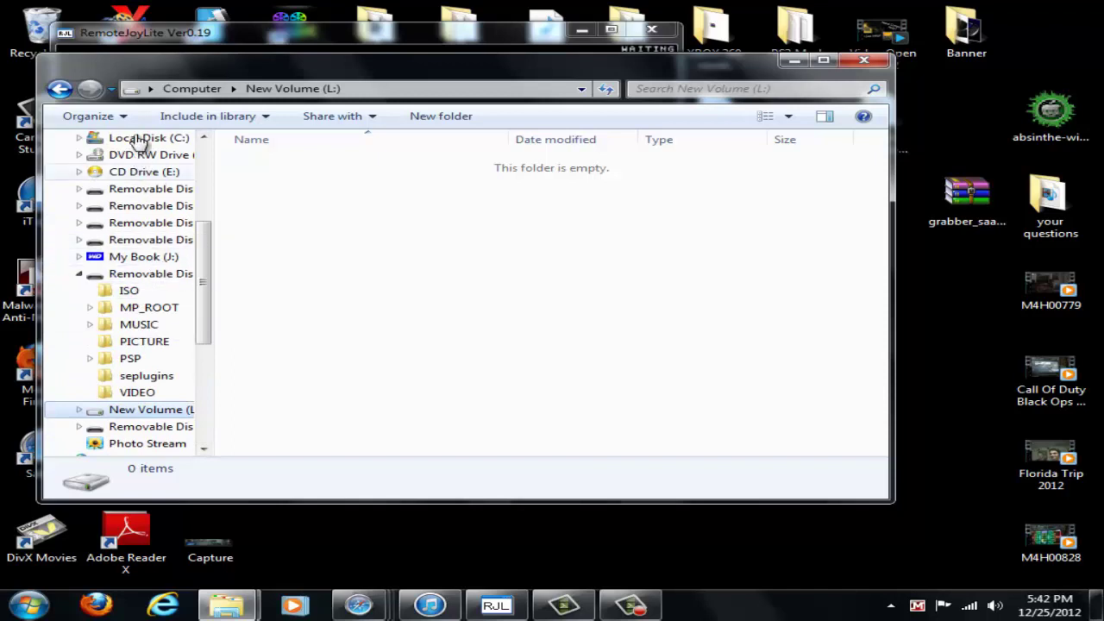
scroll(148, 207, up, 1)
click(147, 173)
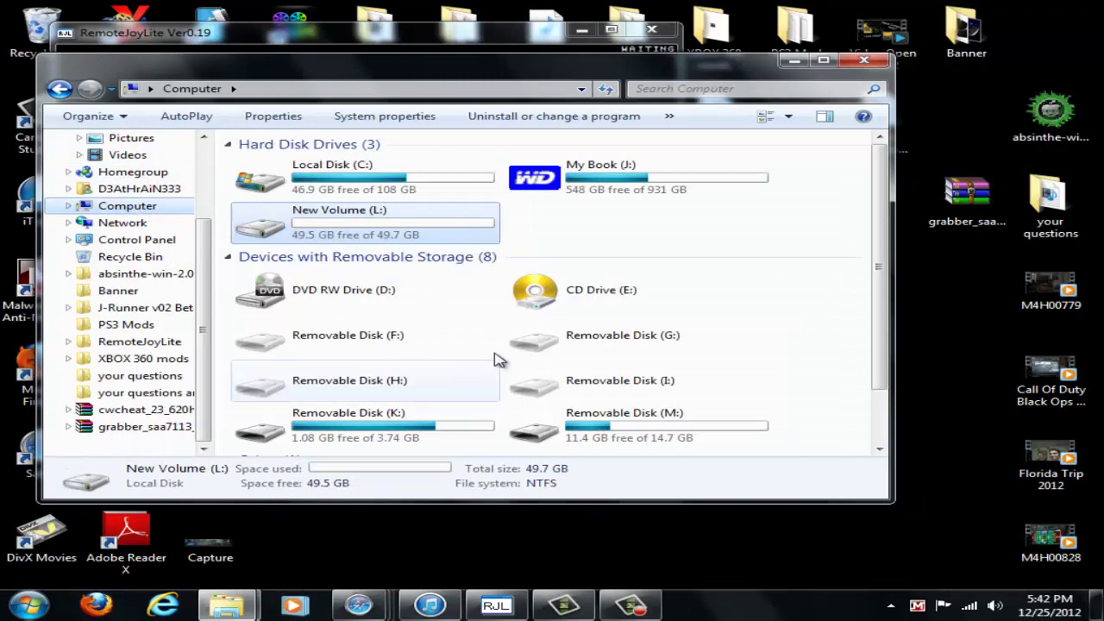
Open Removable Disk (M:) and find the seplugins folder among its 19 items
click(623, 429)
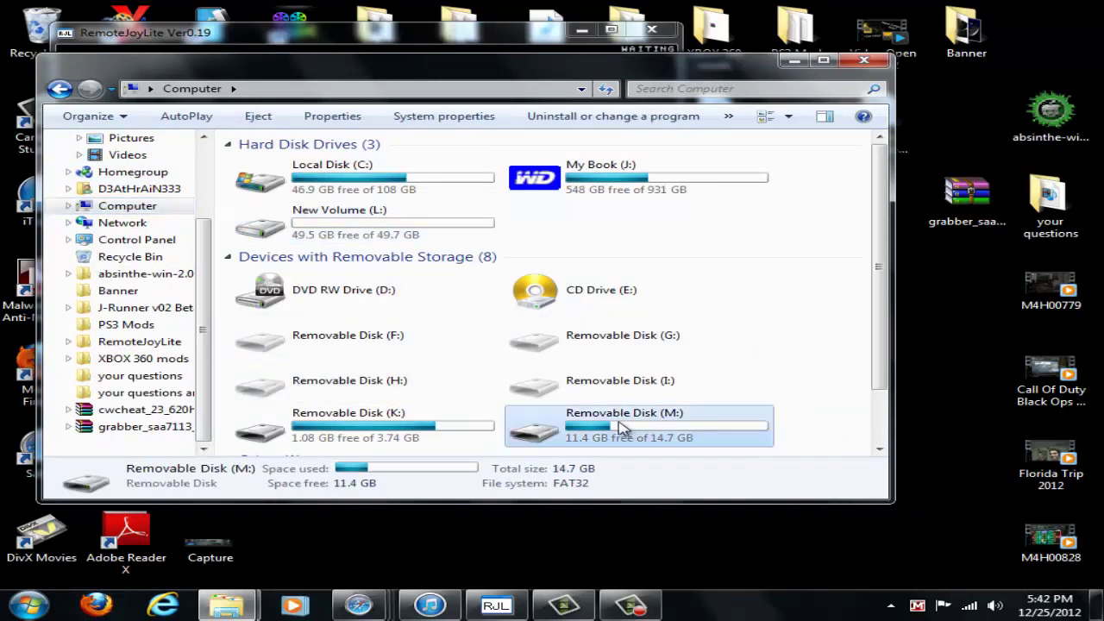
double_click(623, 428)
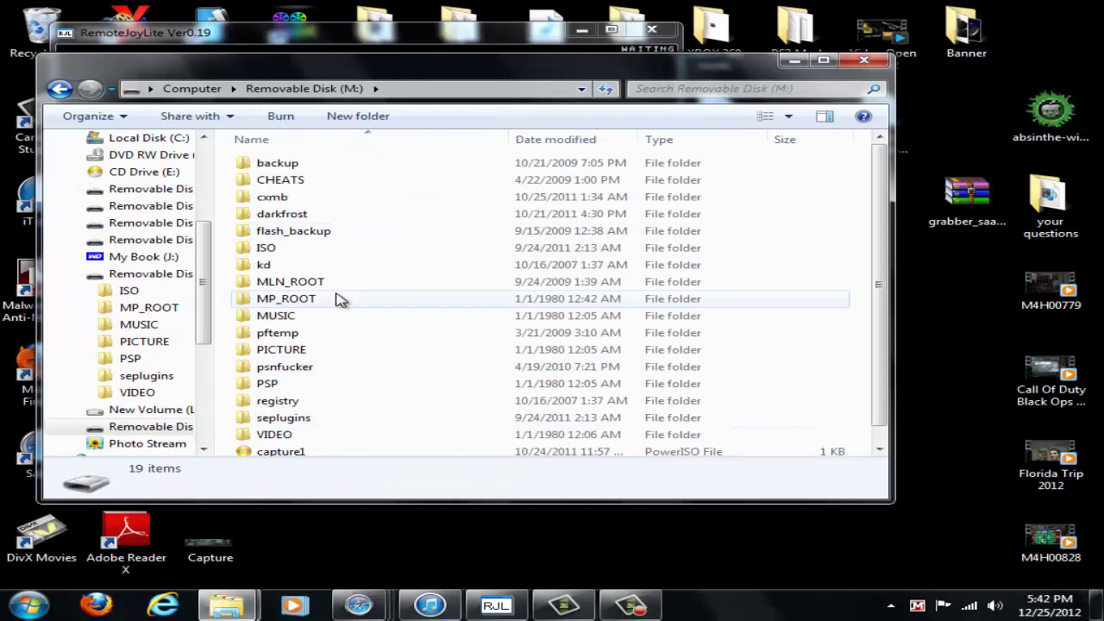
scroll(388, 293, down, 1)
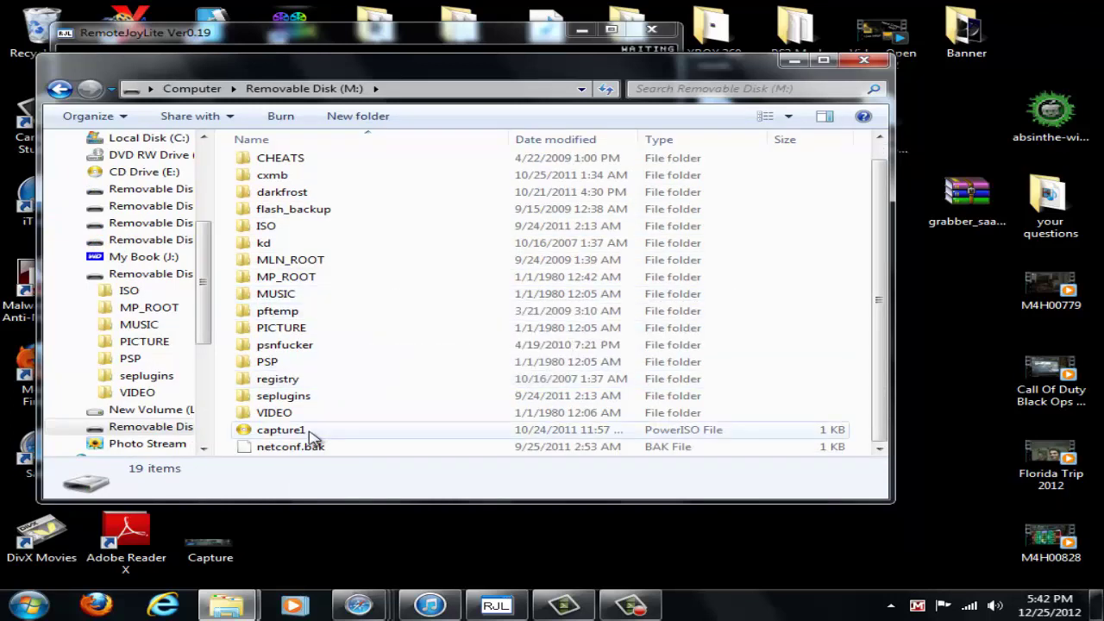
scroll(382, 426, up, 1)
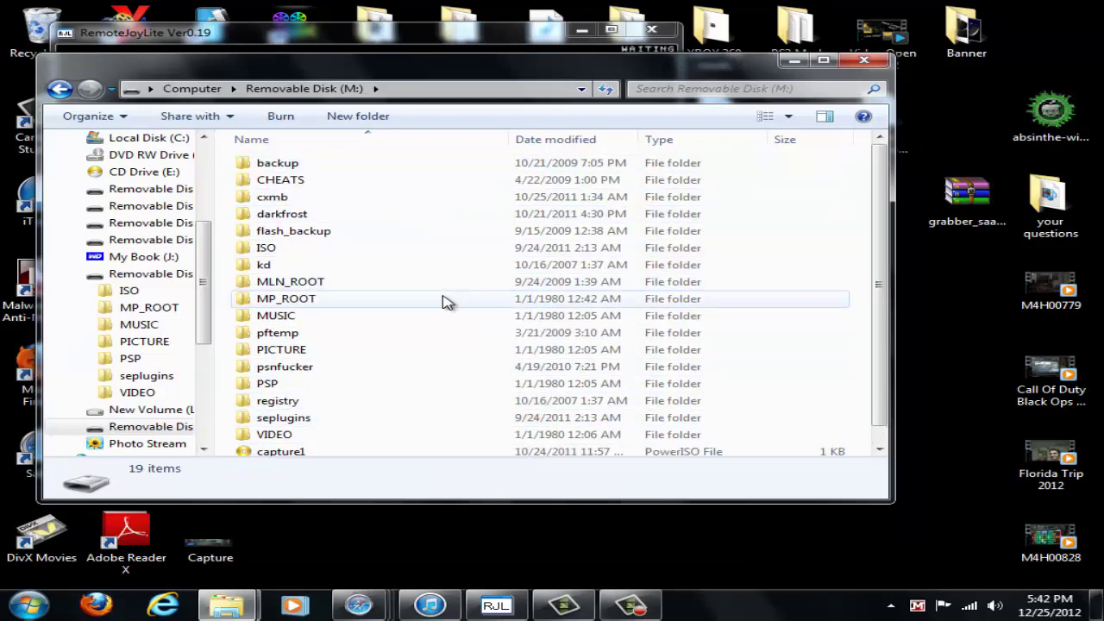
scroll(463, 251, down, 1)
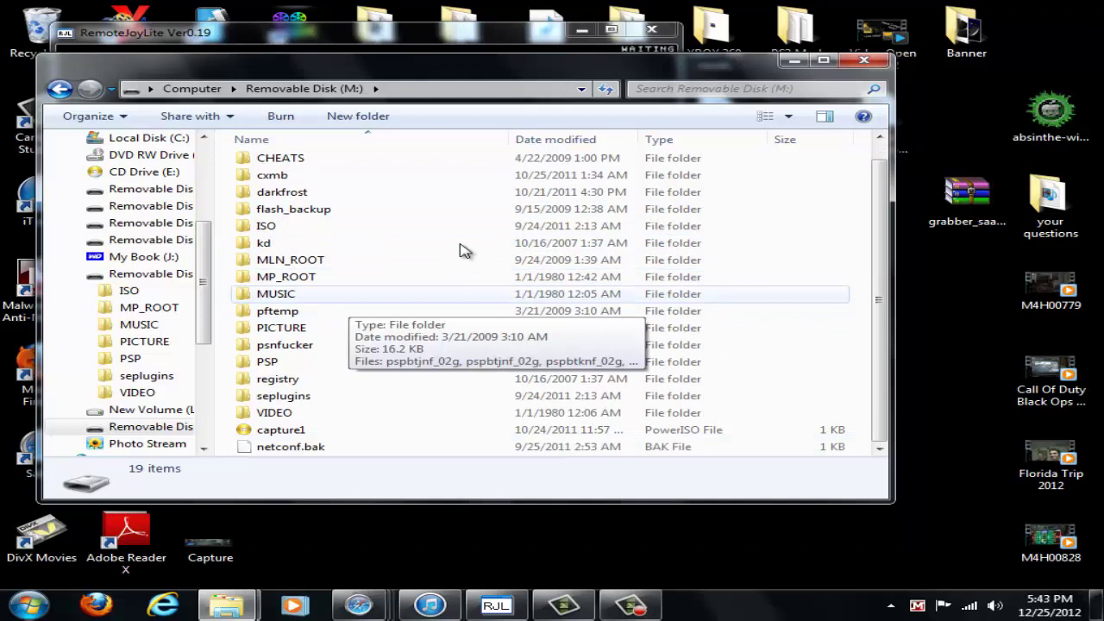
click(303, 398)
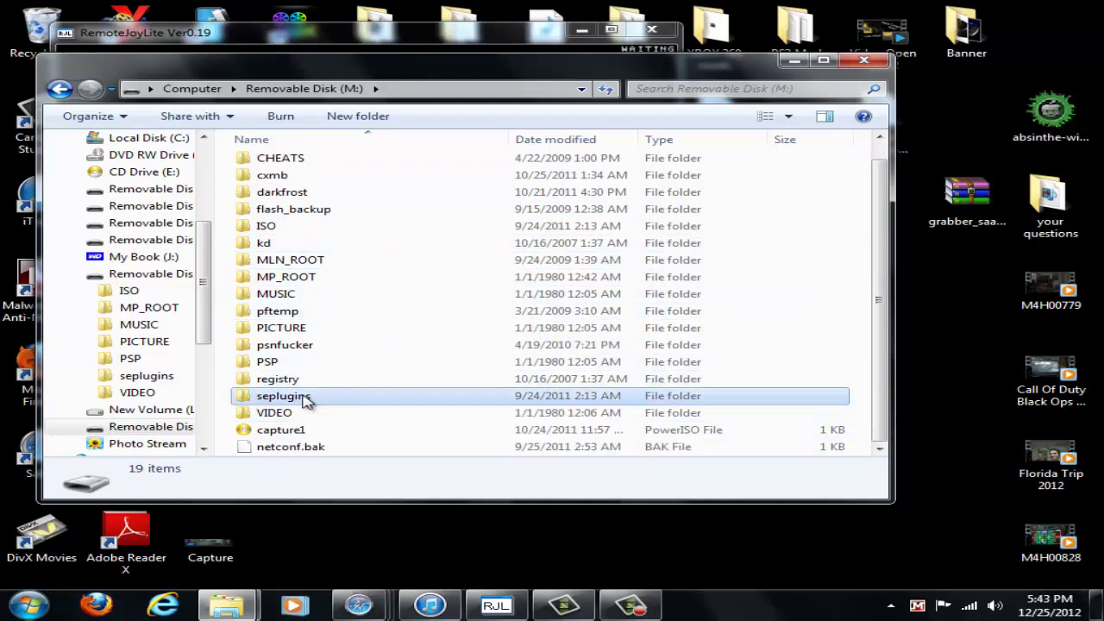
mouse_move(284, 403)
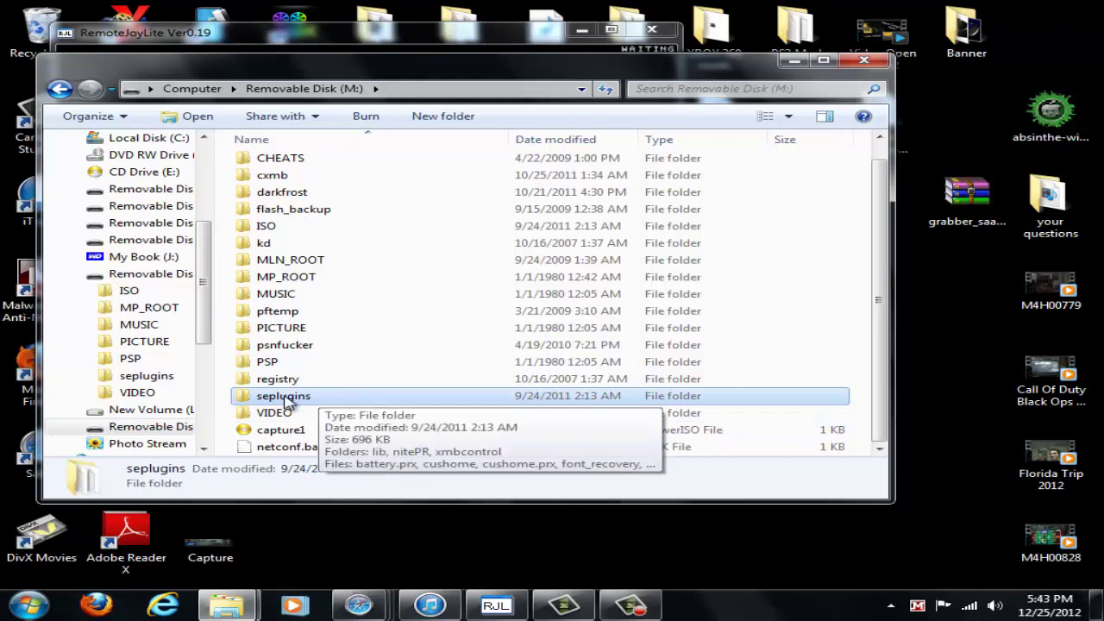
click(411, 379)
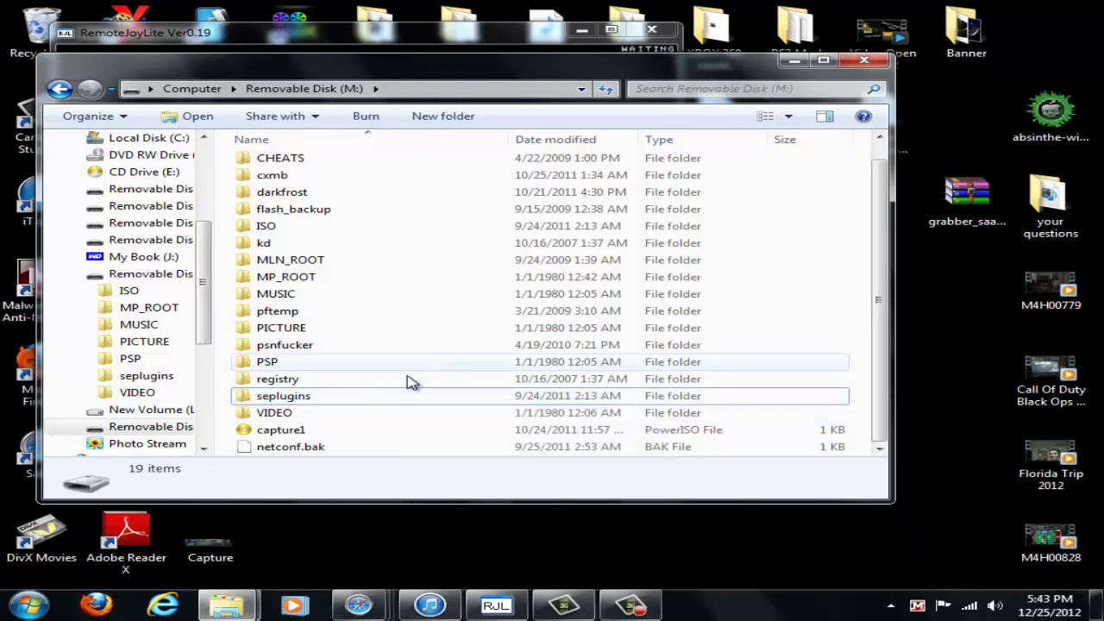
Create a new folder named CWCHEAT inside the seplugins folder on M:
right_click(429, 362)
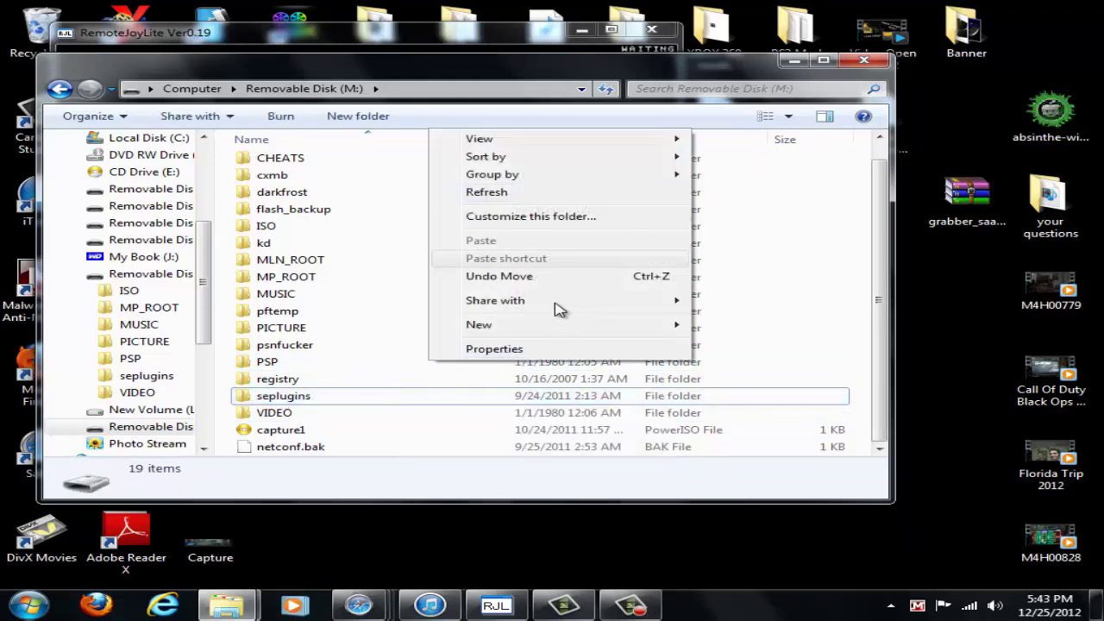
click(552, 328)
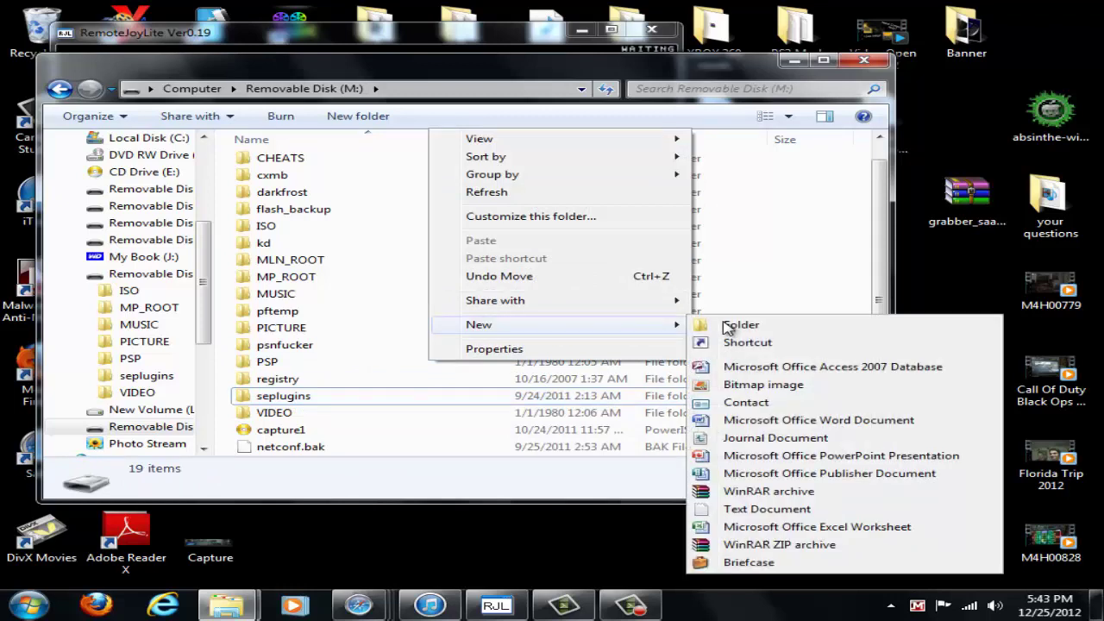
click(298, 398)
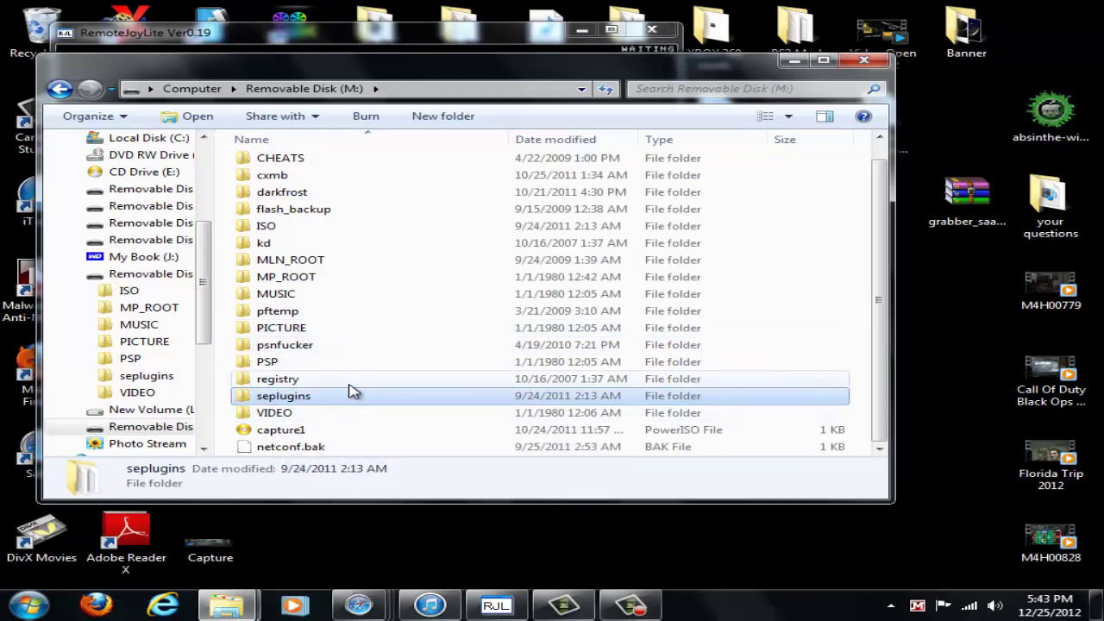
double_click(309, 397)
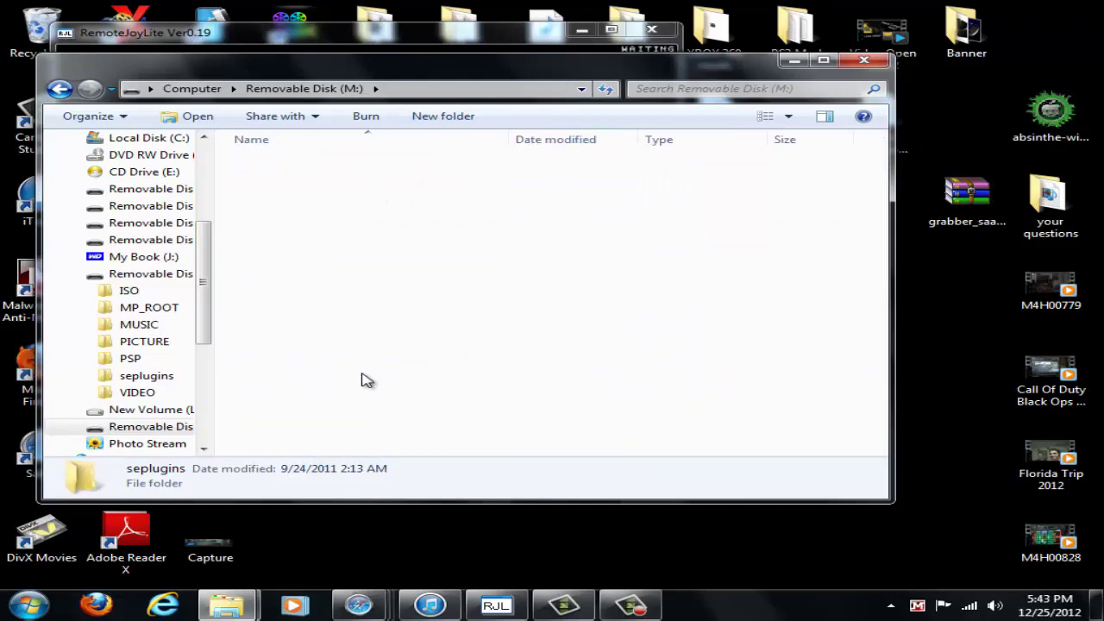
scroll(388, 215, down, 2)
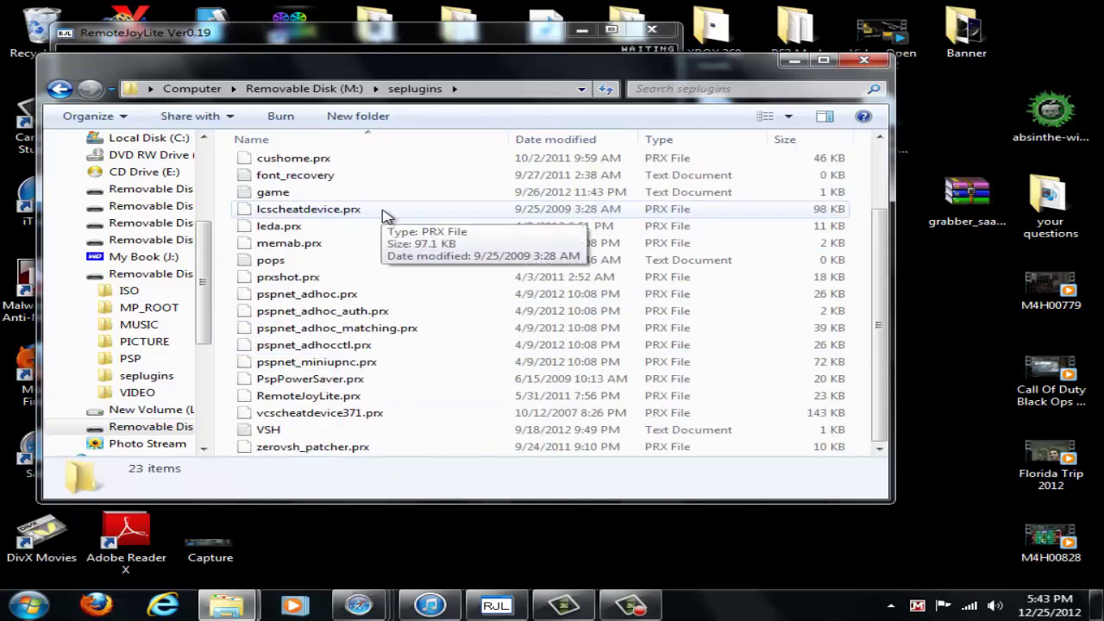
scroll(388, 216, up, 2)
click(377, 129)
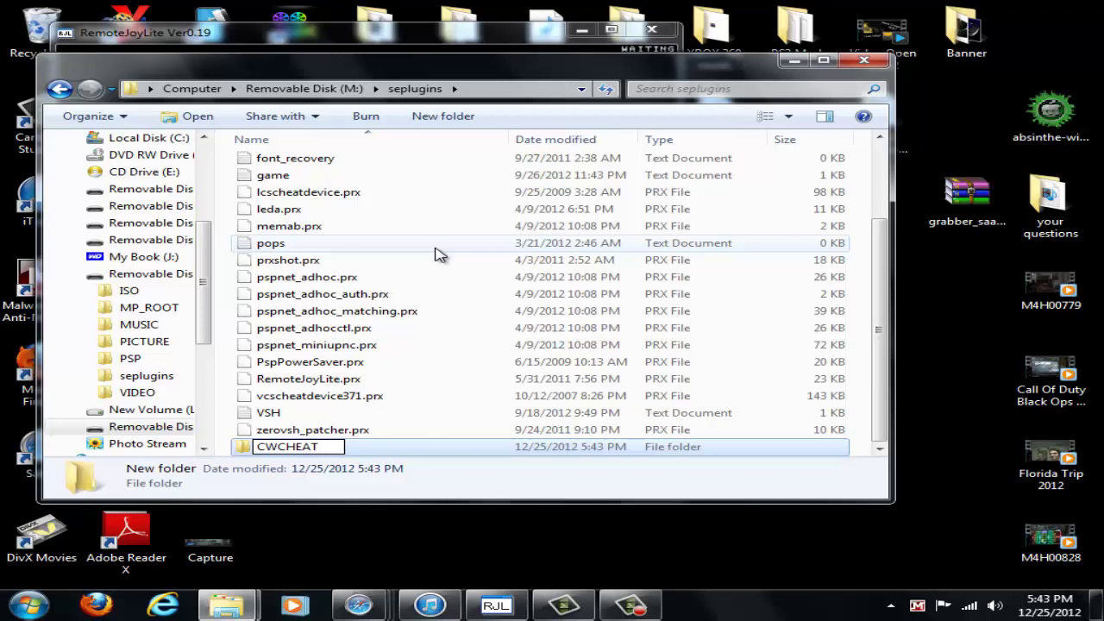
key(Return)
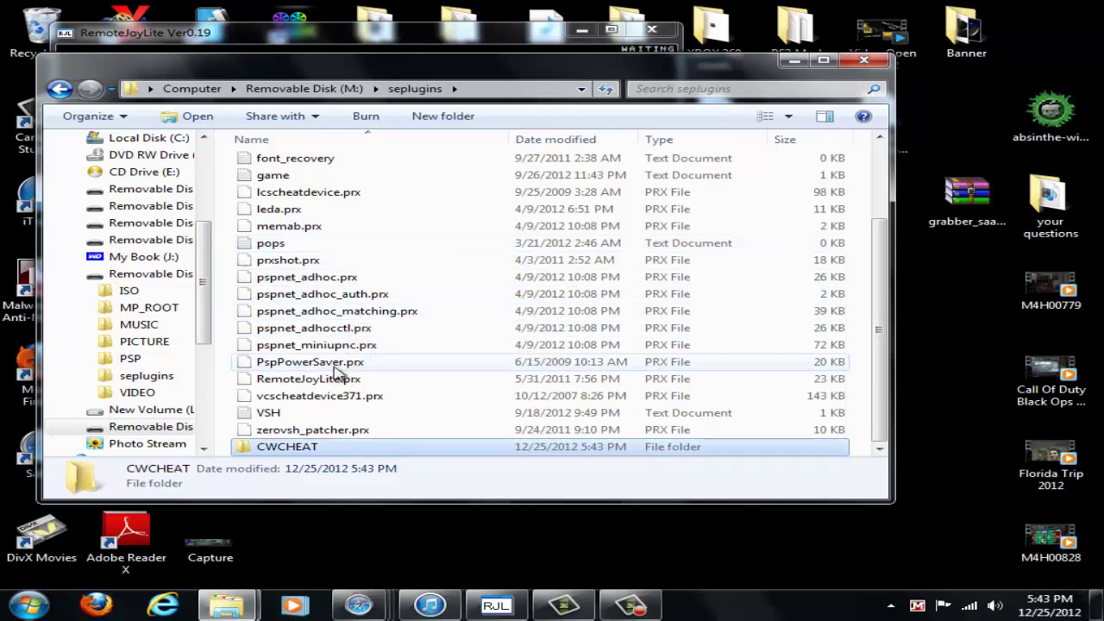
Open the empty CWCHEAT folder and snap its window to the right half of the screen
scroll(345, 370, up, 2)
scroll(370, 362, down, 2)
double_click(288, 447)
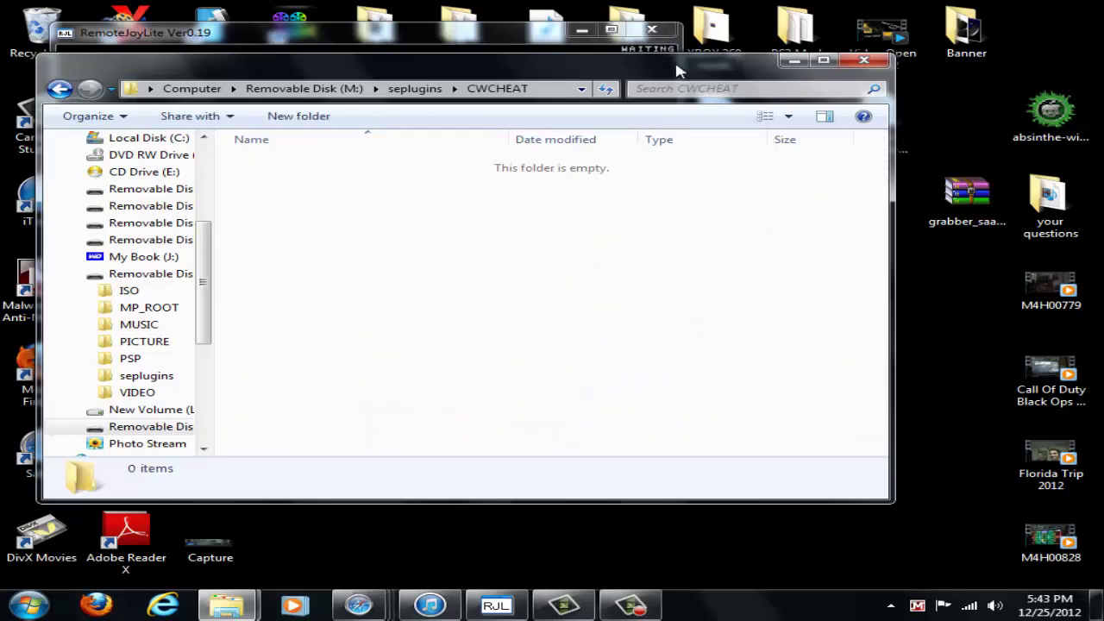
drag(678, 67, 503, 12)
key(super+Right)
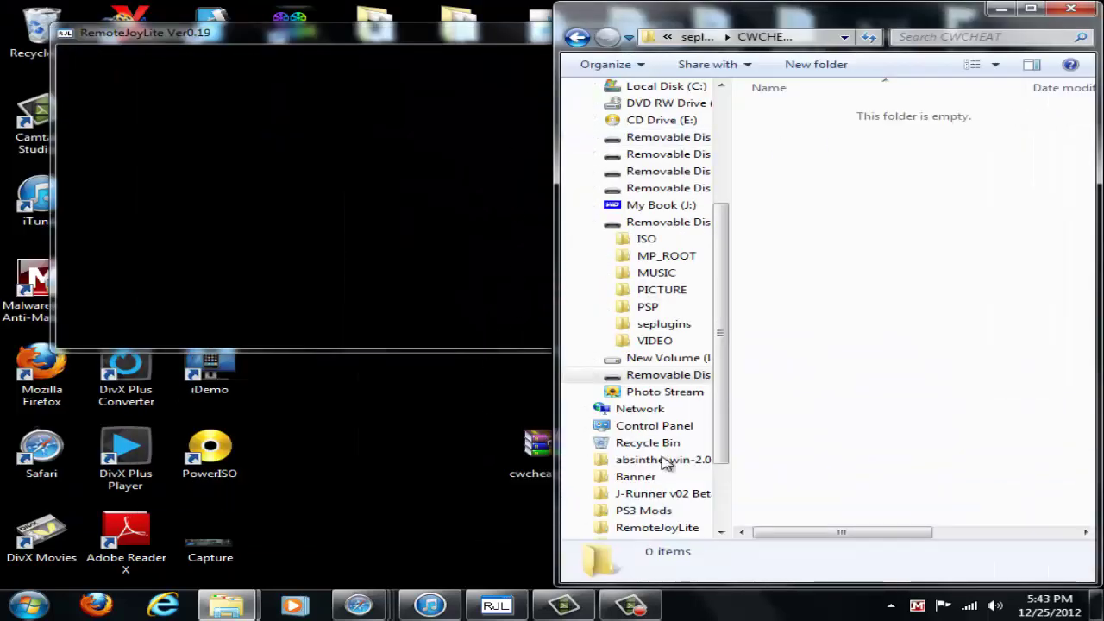
Drag both CWCheat archives into clear desktop space beside the folder window and select cwcheat_23_620hen
drag(536, 448, 319, 423)
click(505, 487)
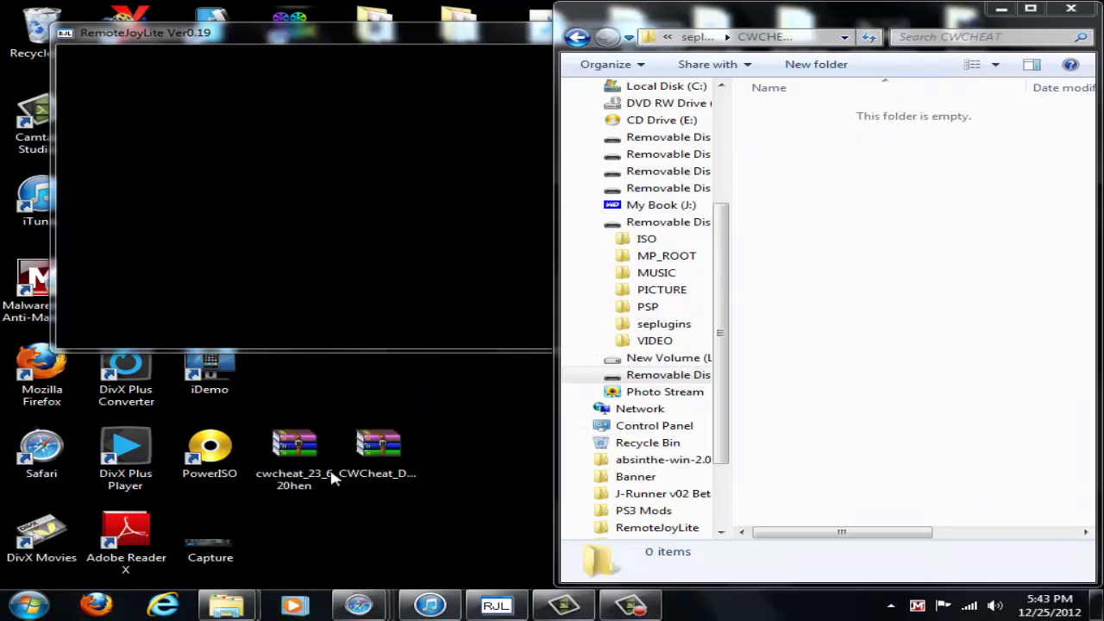
click(263, 477)
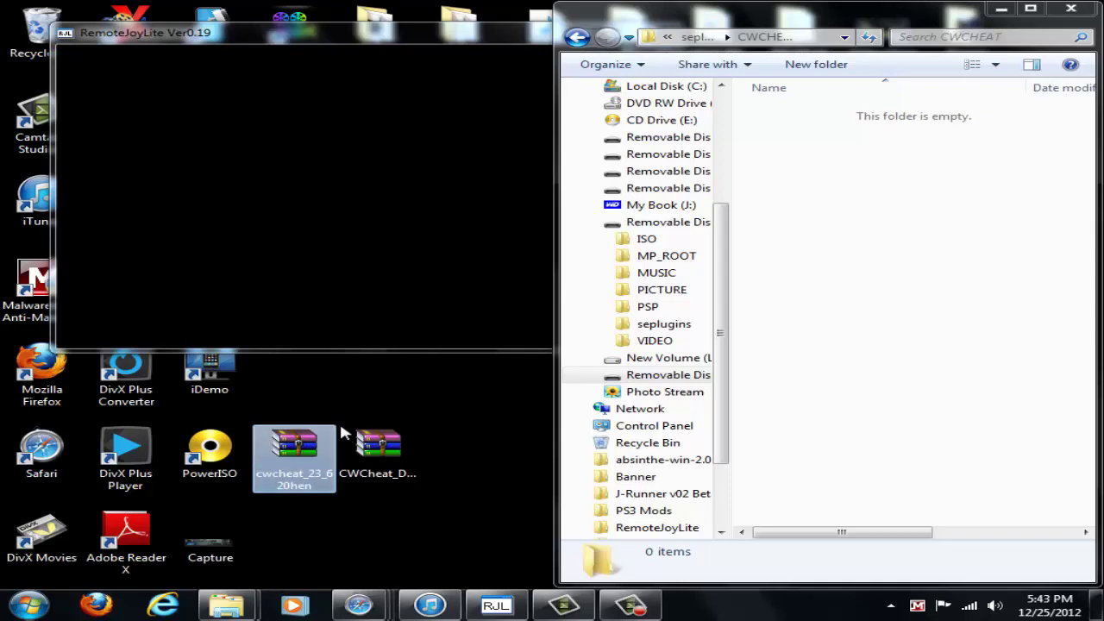
Open cwcheat_23_620hen.zip in WinRAR, dismiss the license reminder, and read the install instructions
double_click(306, 458)
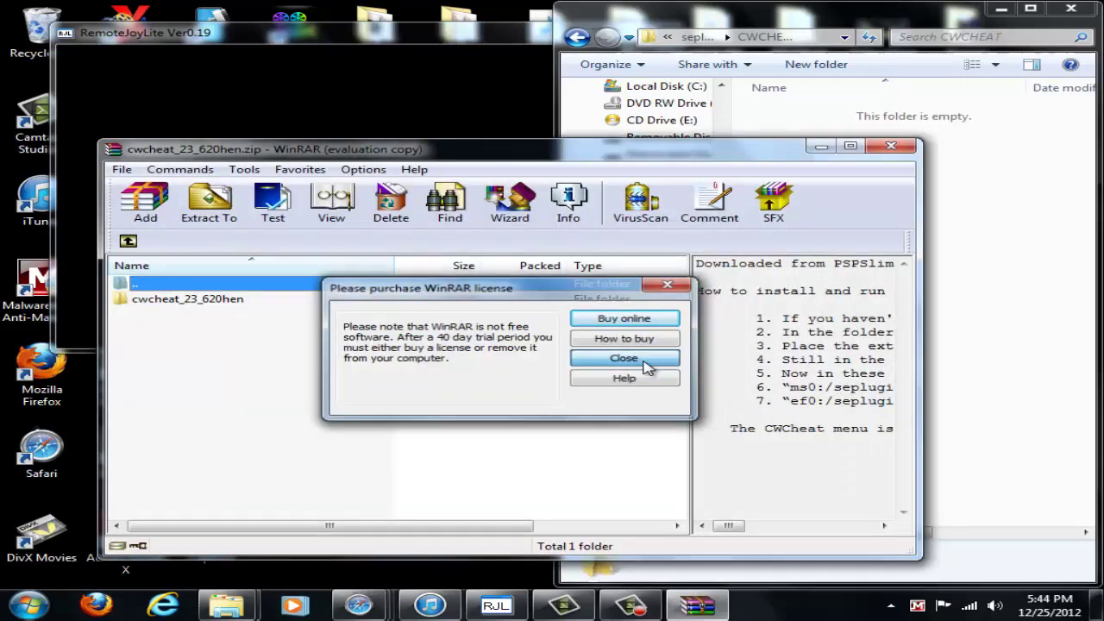
click(640, 361)
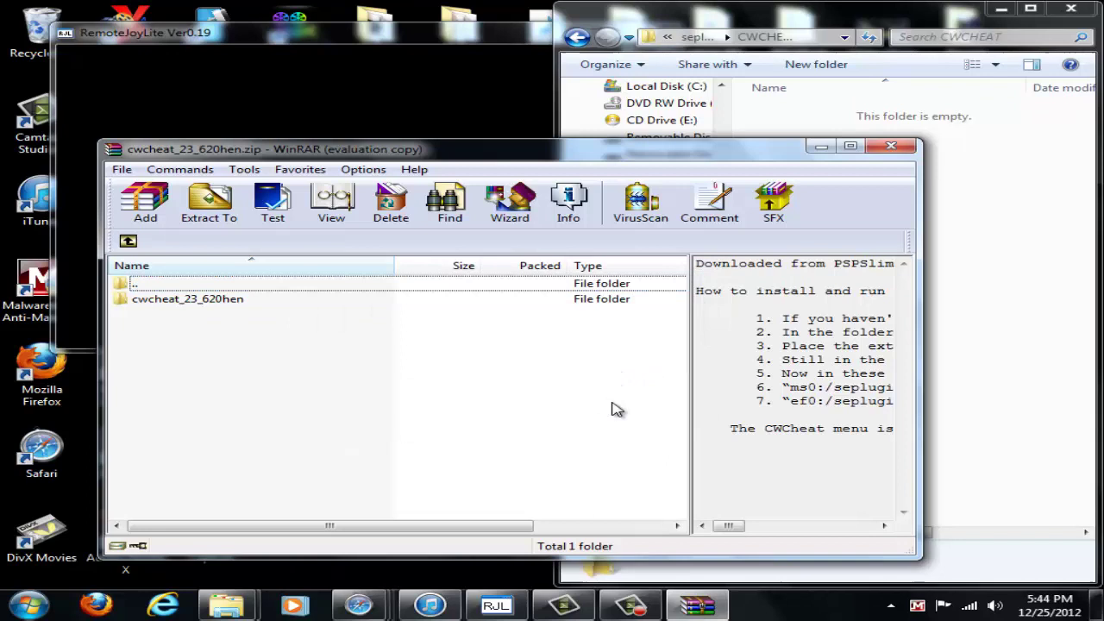
drag(727, 529, 789, 532)
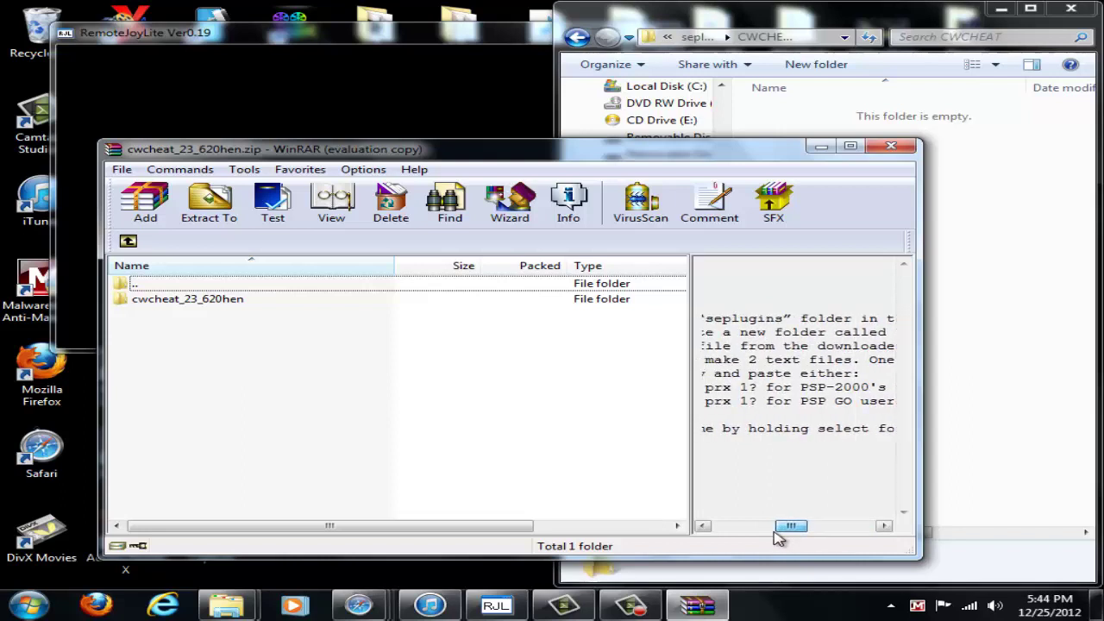
drag(775, 537, 750, 540)
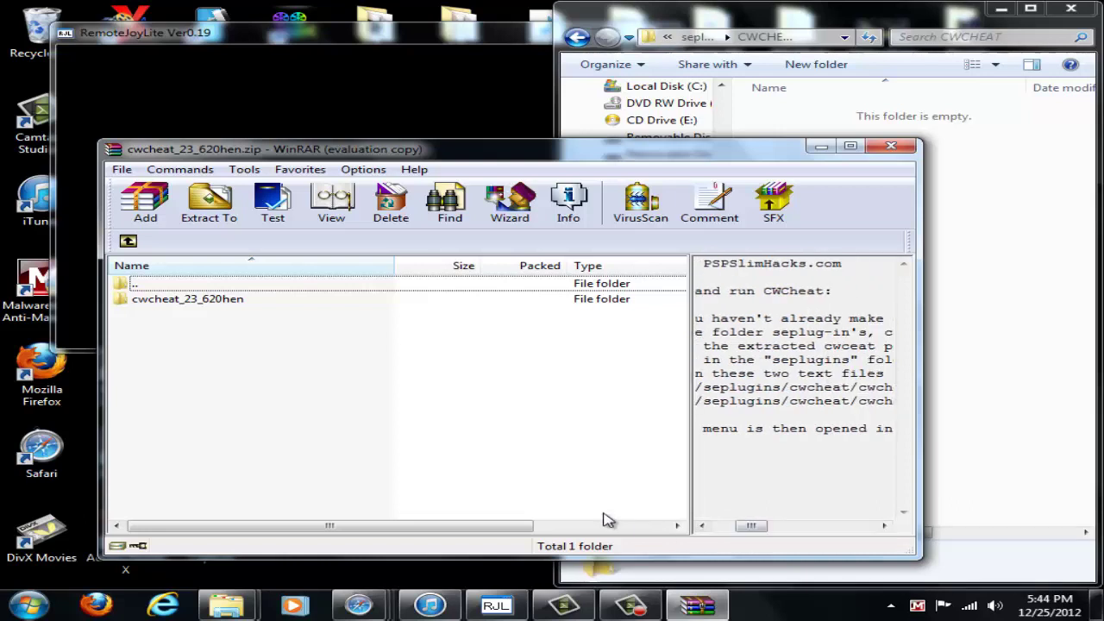
Back in seplugins, rename CWCHEAT to lowercase cwcheat and open the folder
click(1009, 325)
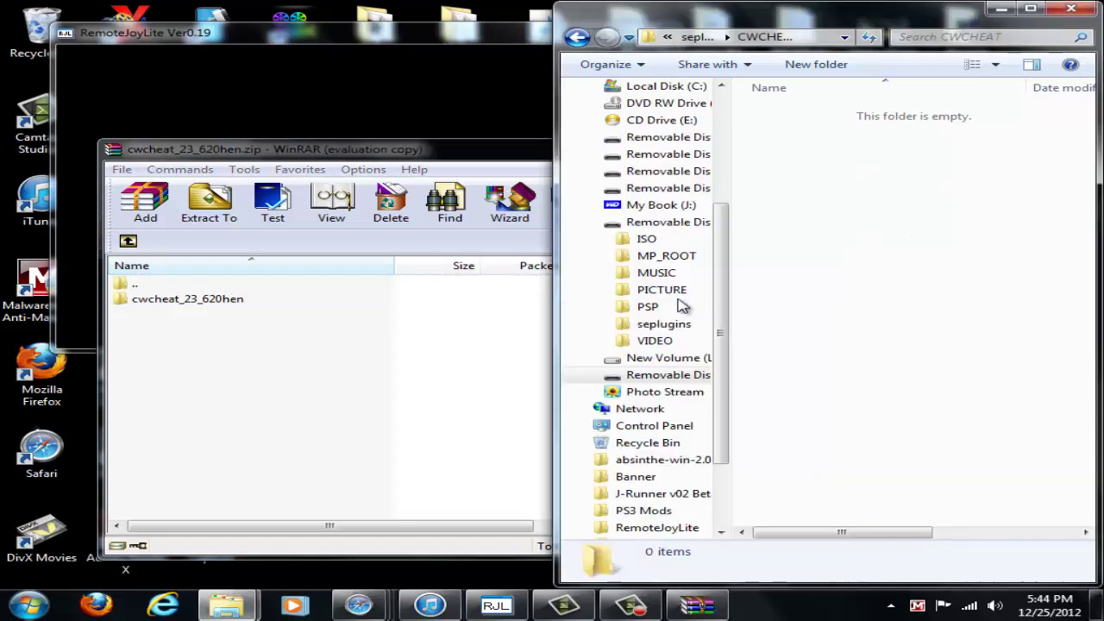
key(alt+Left)
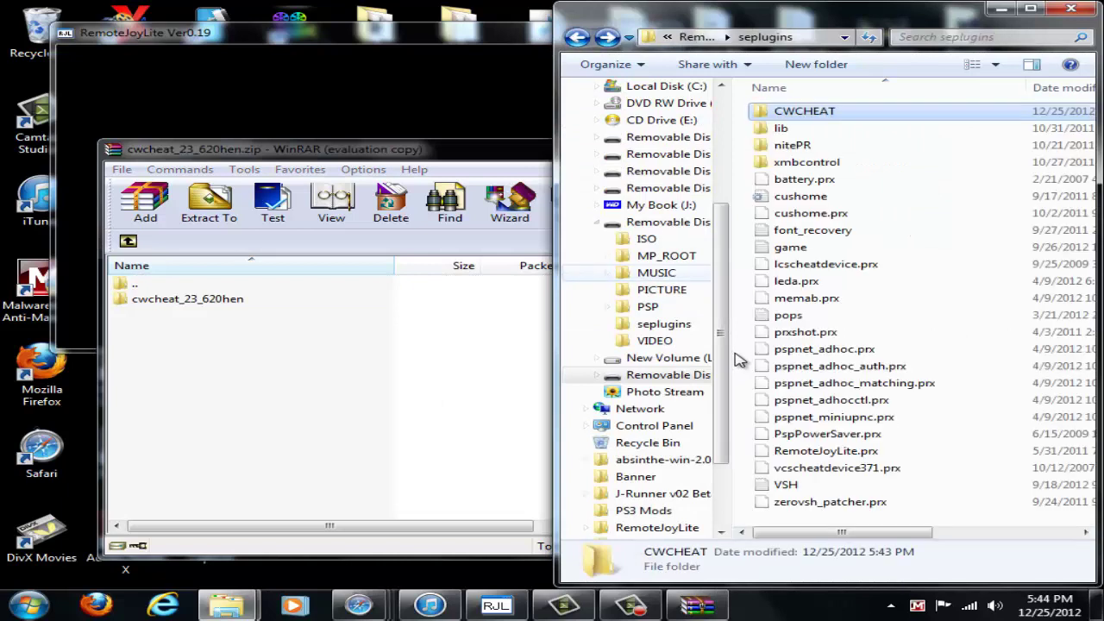
click(814, 114)
text(c)
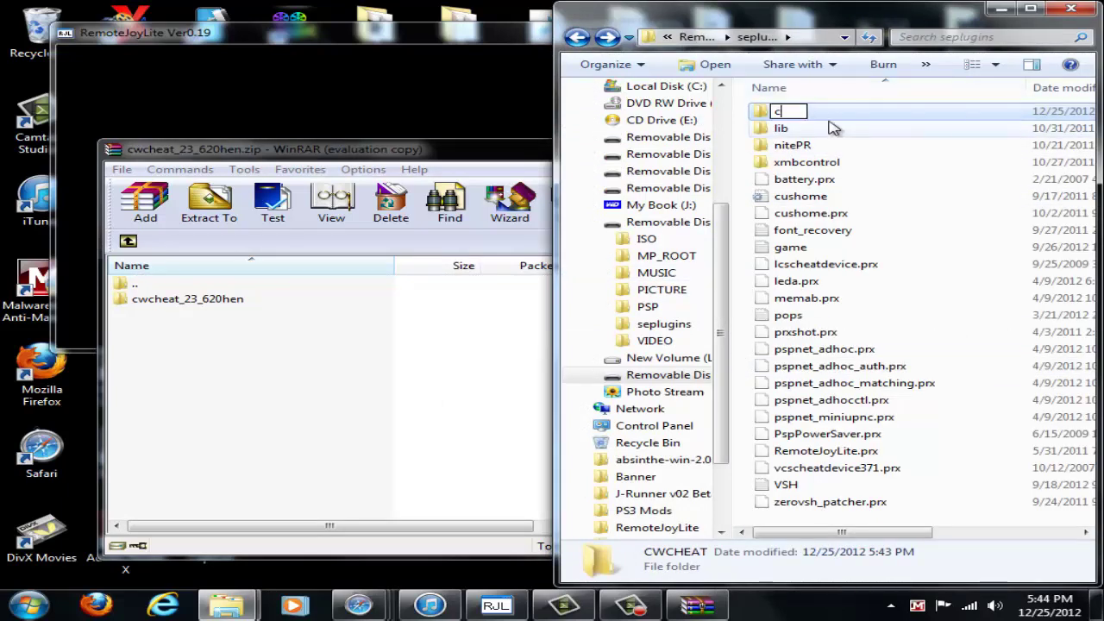
text(wcheate)
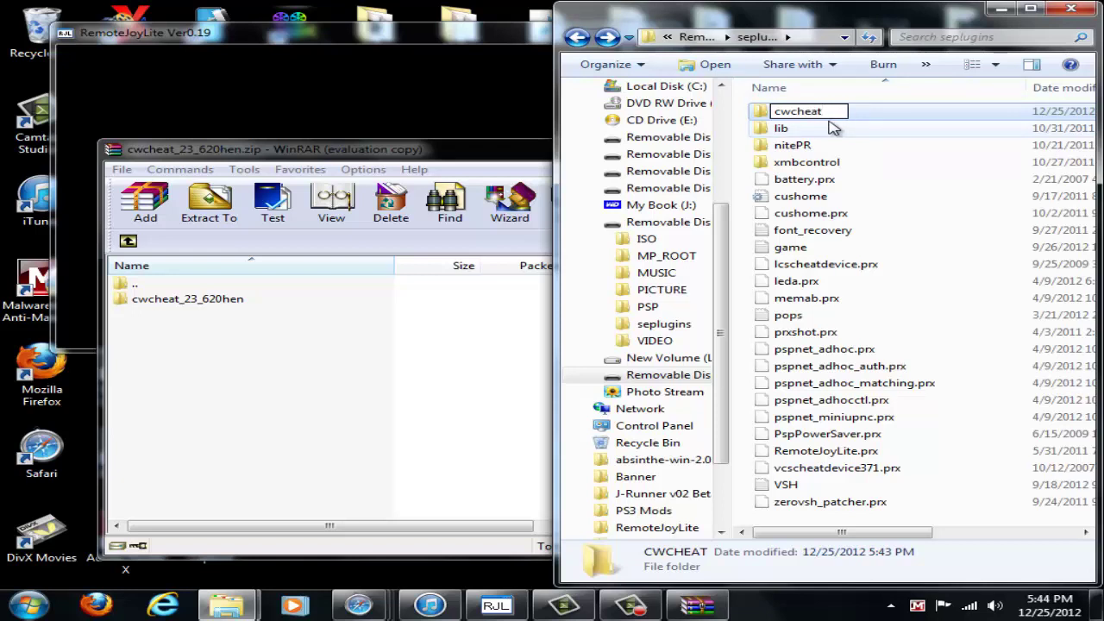
key(Return)
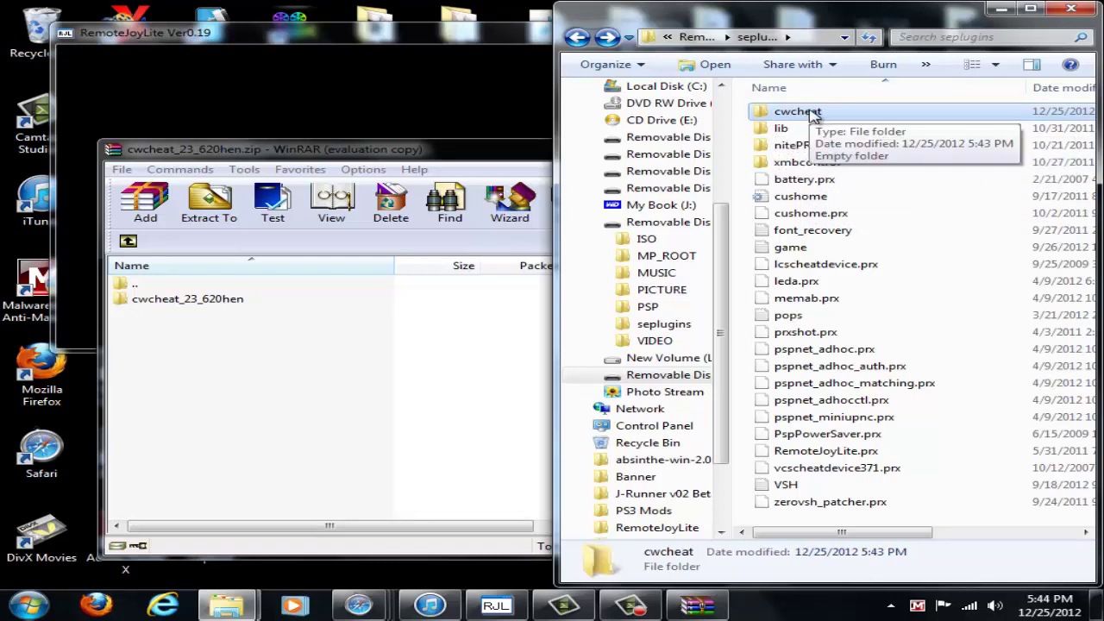
double_click(813, 114)
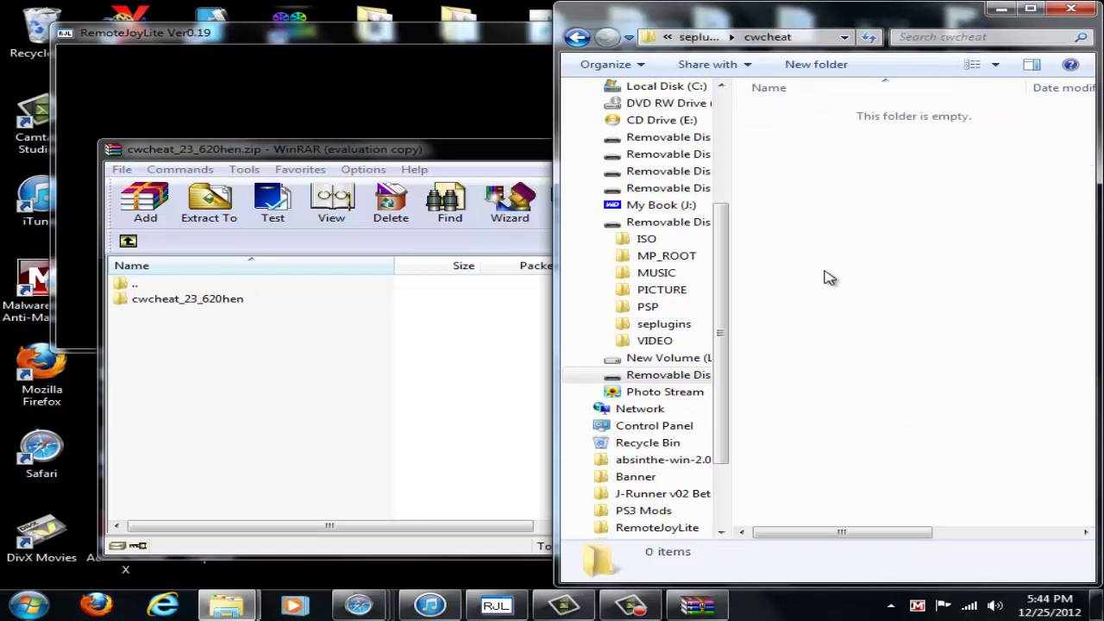
Drag cwcheat.prx from the archive's cwcheat_23_620hen folder into the PSP's cwcheat folder, then close WinRAR
click(266, 326)
drag(401, 148, 326, 113)
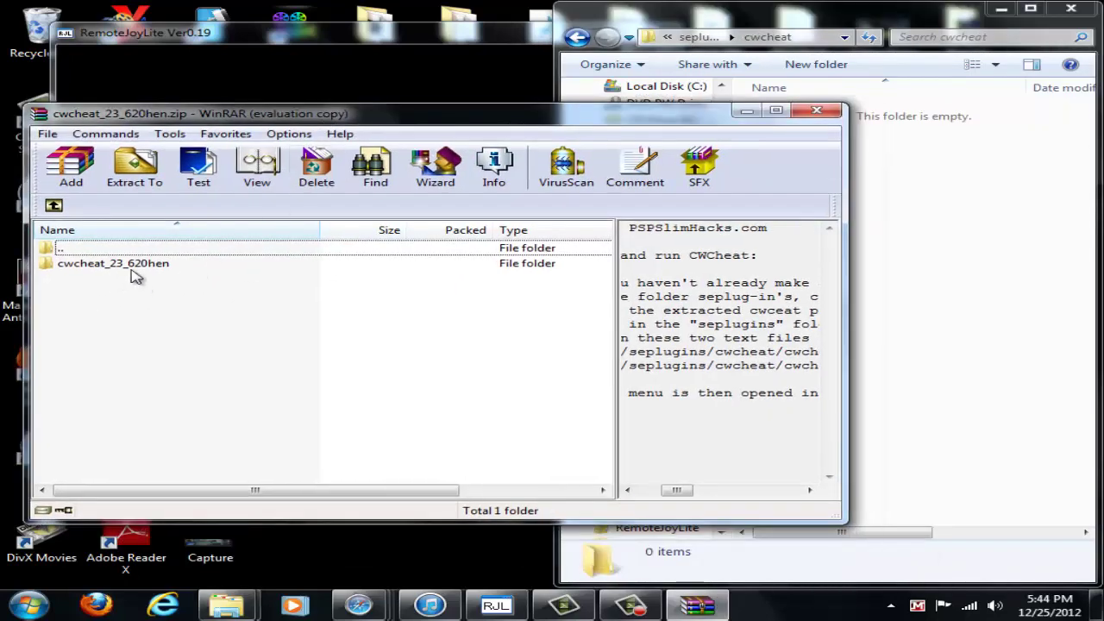
double_click(165, 265)
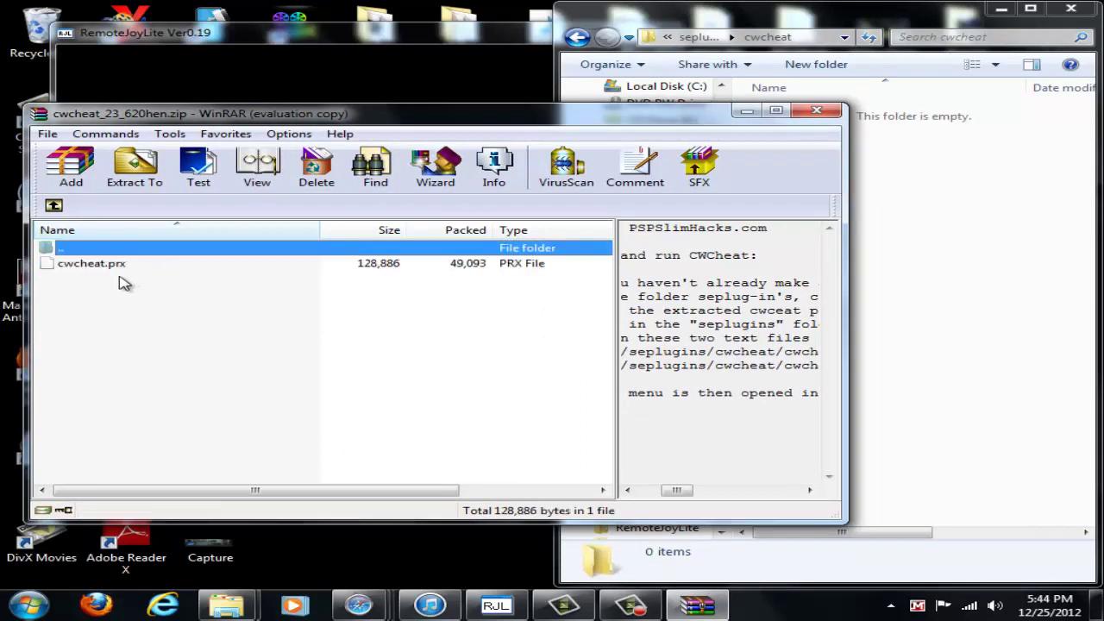
drag(104, 273, 1005, 362)
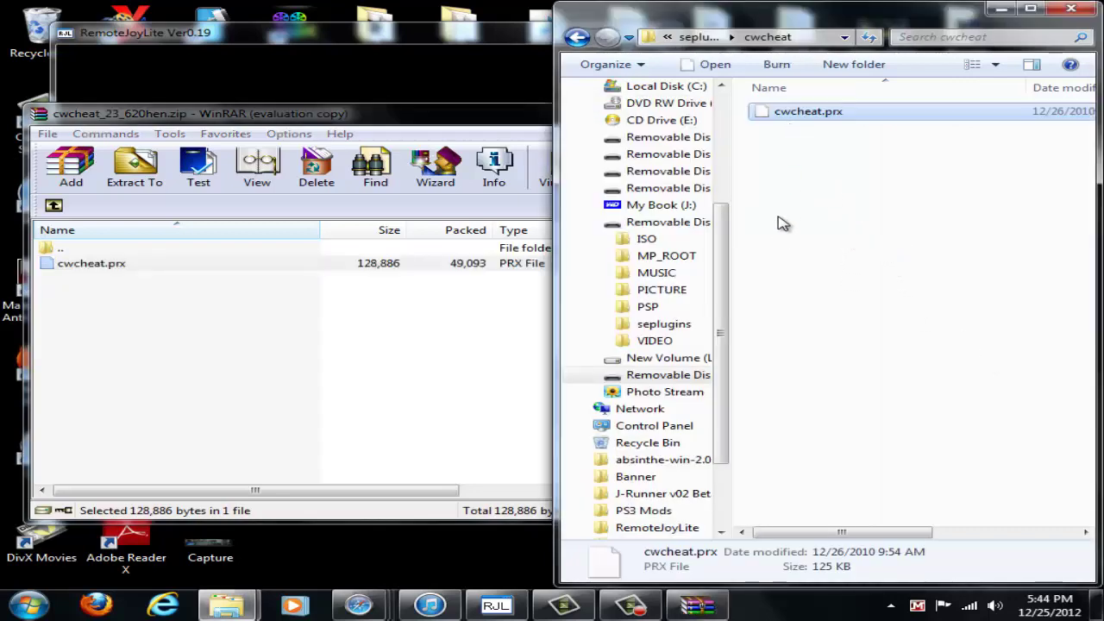
click(496, 118)
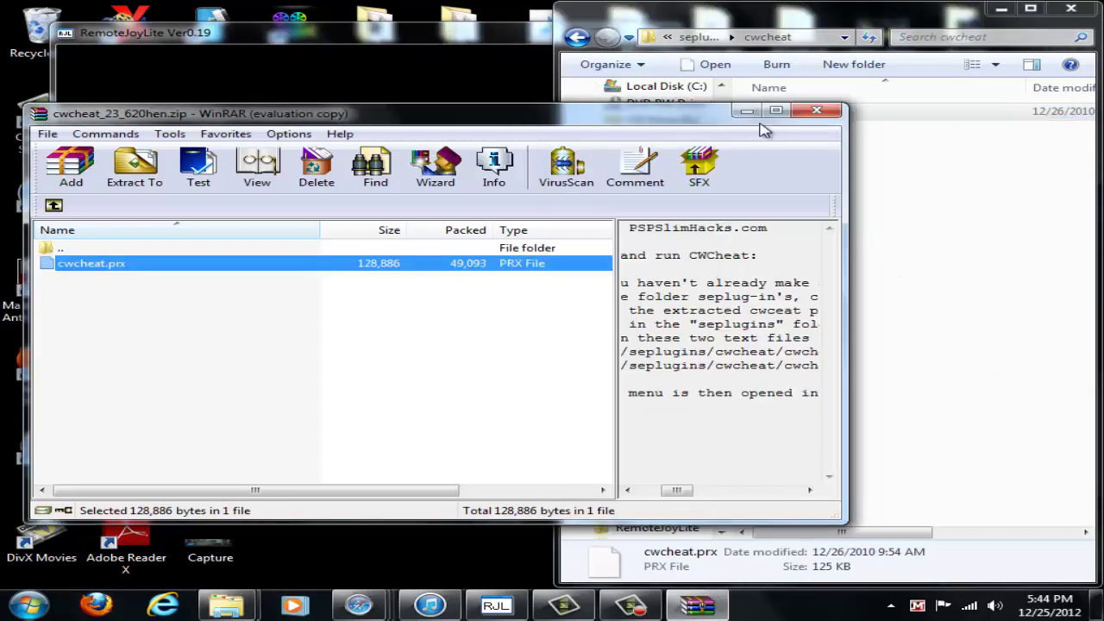
click(830, 111)
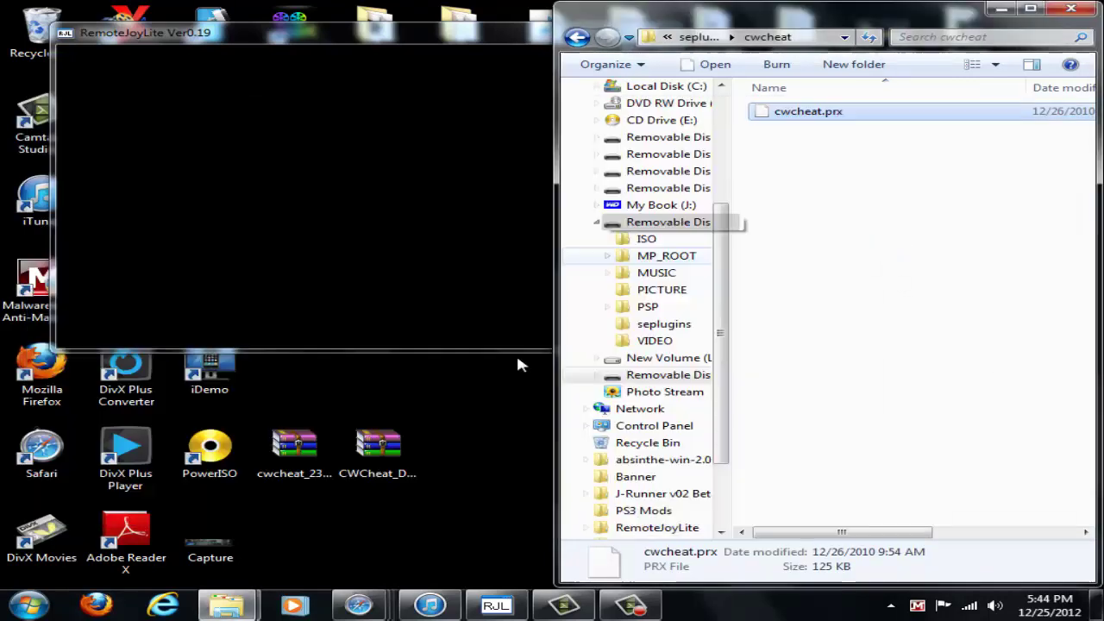
From CWCheat_Database_11.23.2010.rar, copy CHEAT.db and cheatpops.db into the cwcheat folder, then close WinRAR
double_click(387, 444)
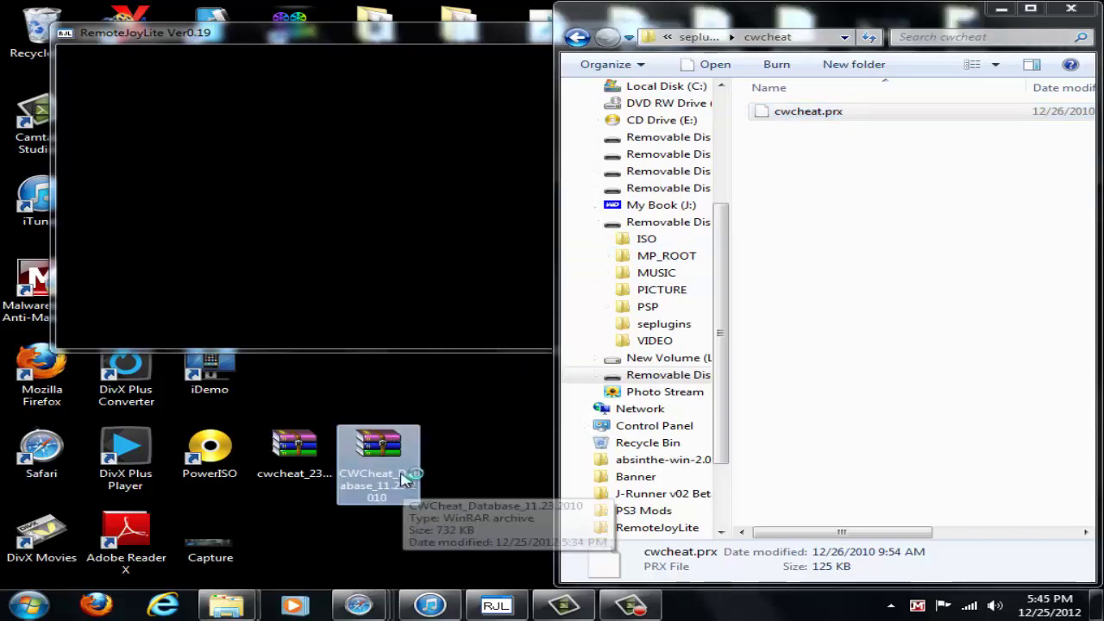
click(466, 454)
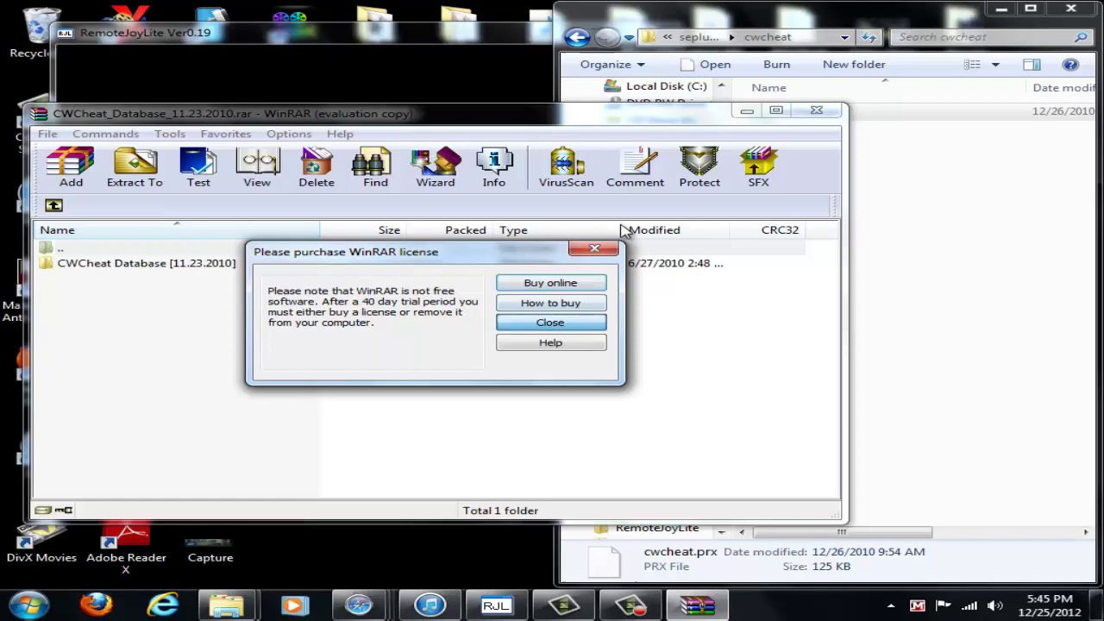
click(552, 325)
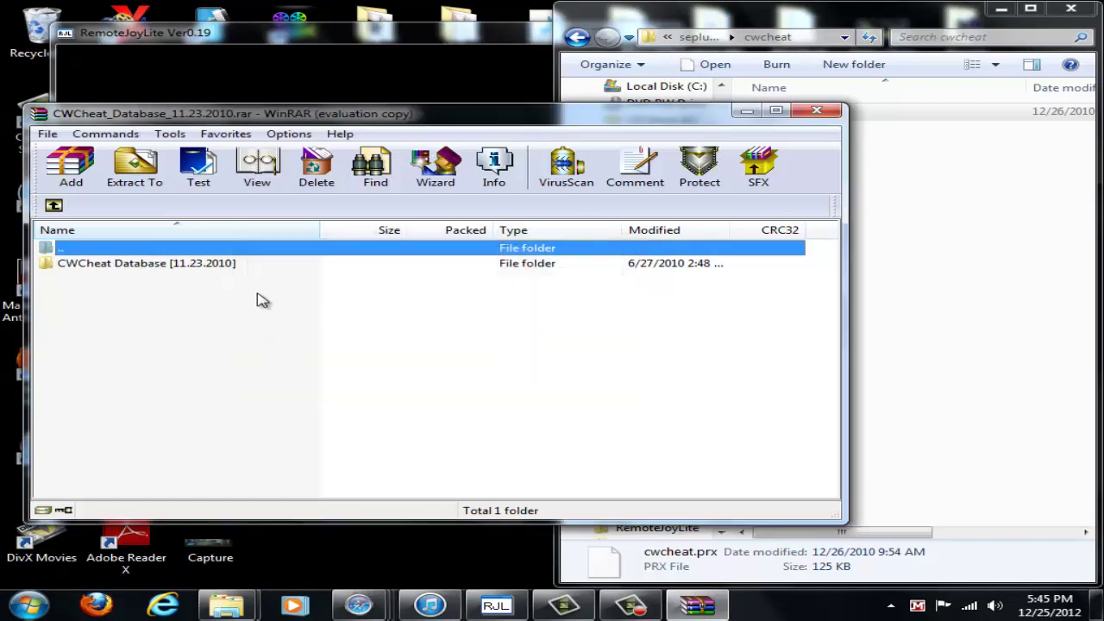
double_click(140, 267)
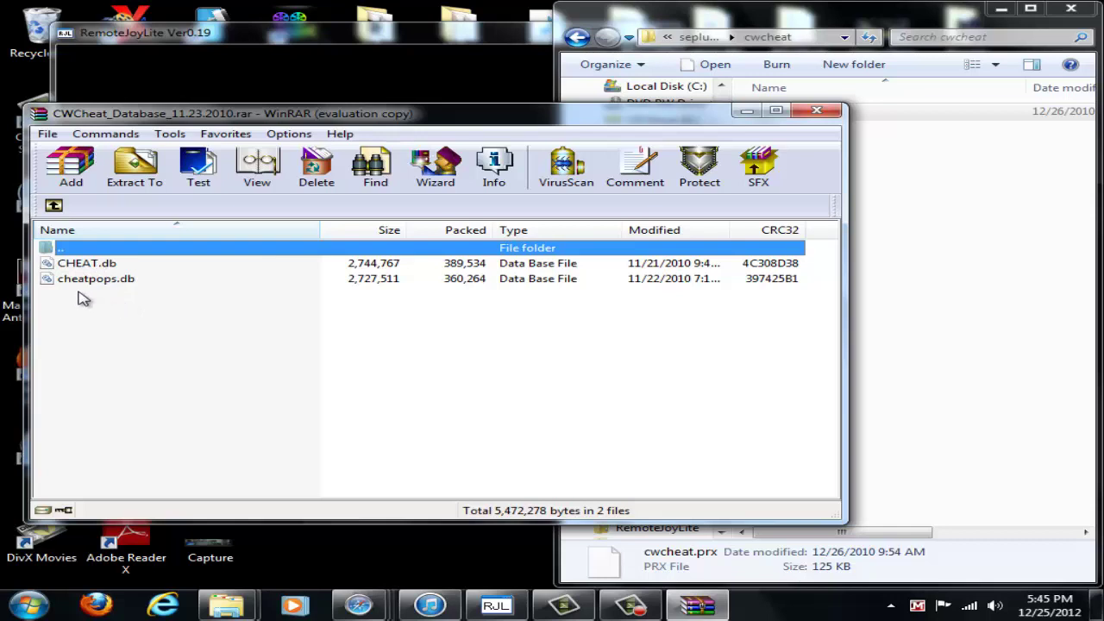
click(119, 279)
shift+click(115, 264)
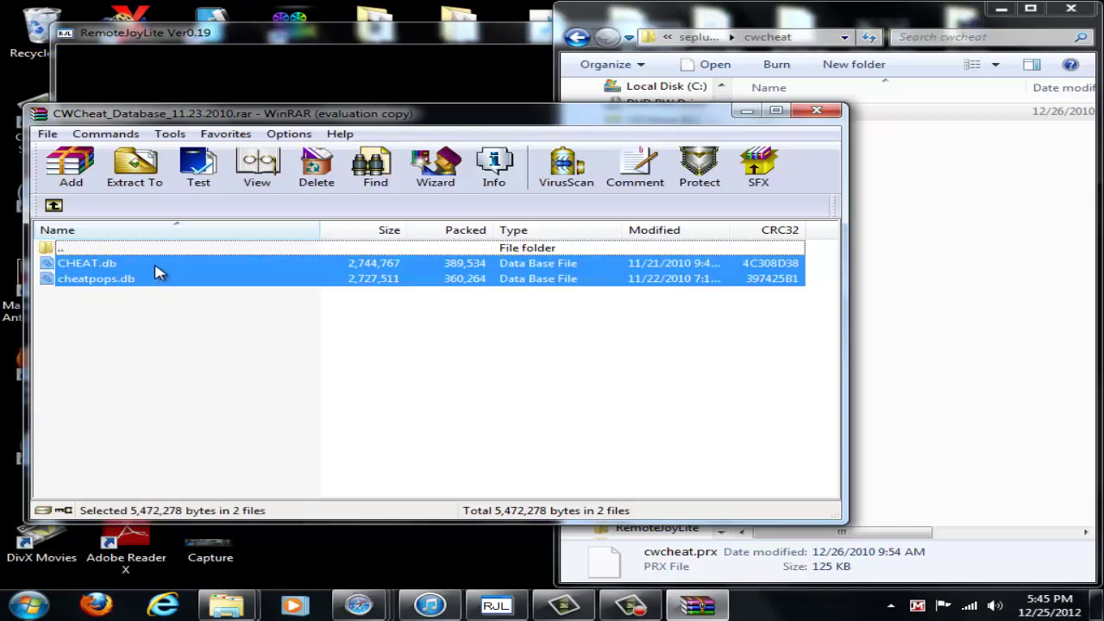
drag(158, 272, 990, 359)
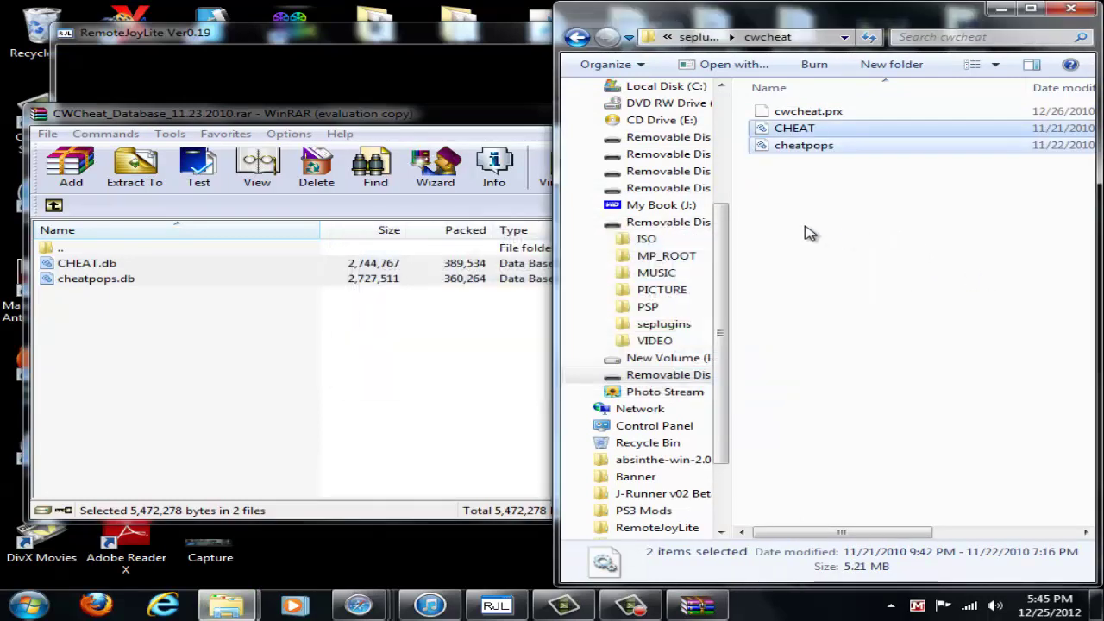
click(547, 122)
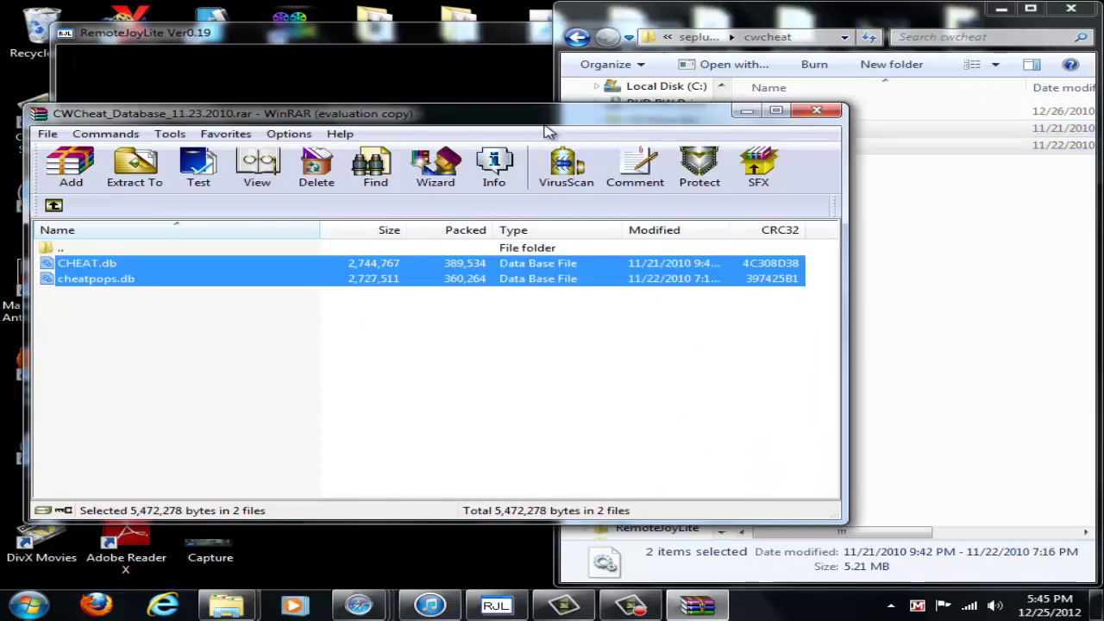
click(826, 114)
Go back up to seplugins, now holding the cwcheat folder, dismissing the New-item menu unused
click(905, 216)
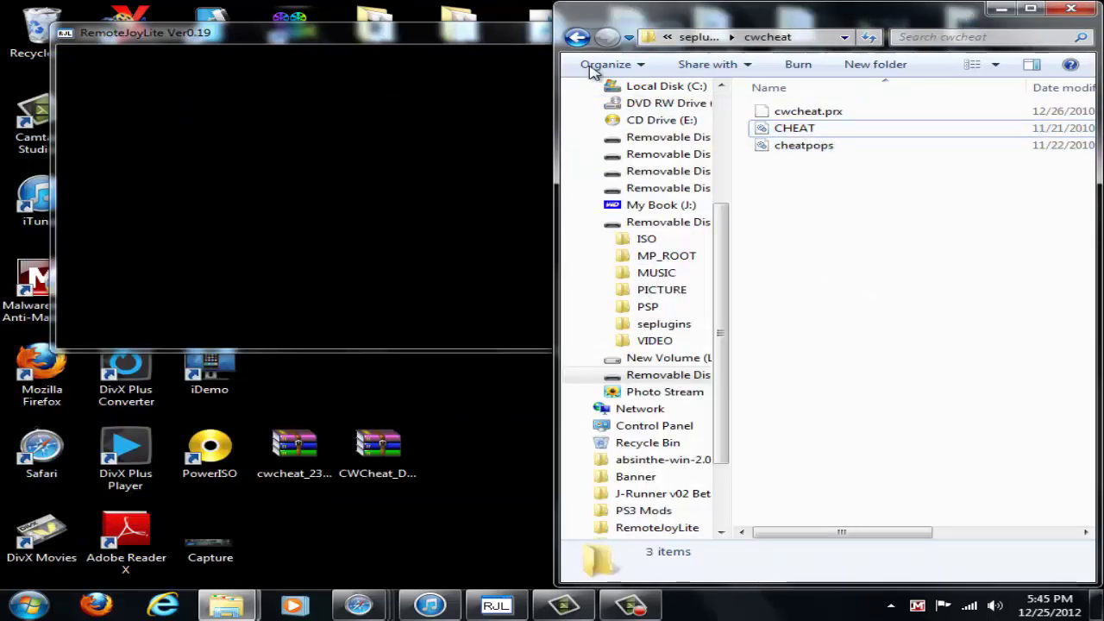
click(582, 38)
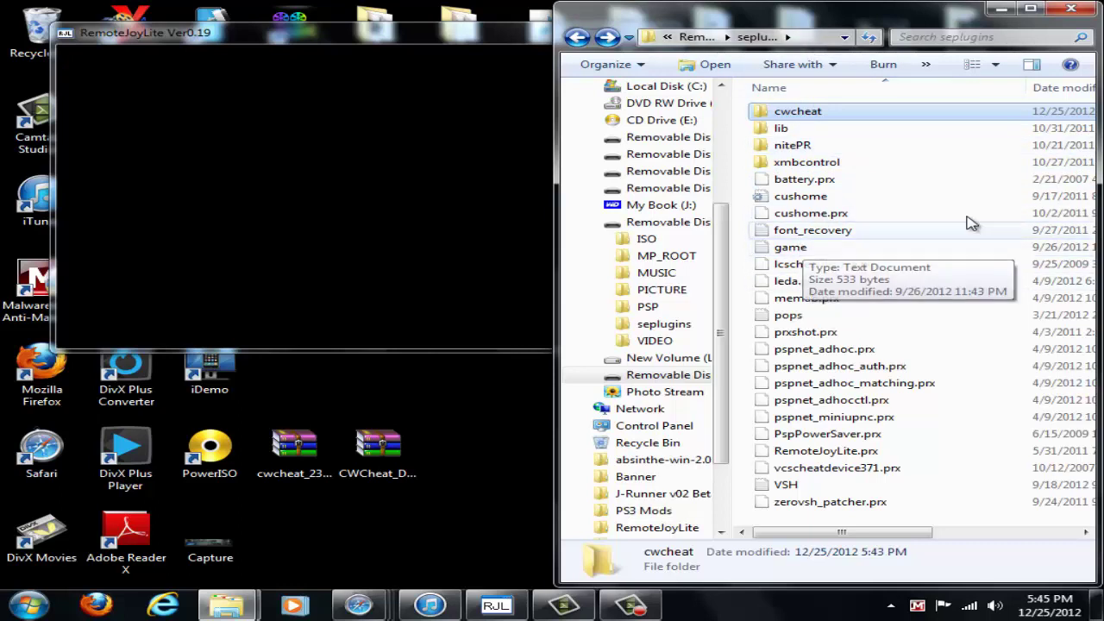
right_click(845, 219)
mouse_move(949, 419)
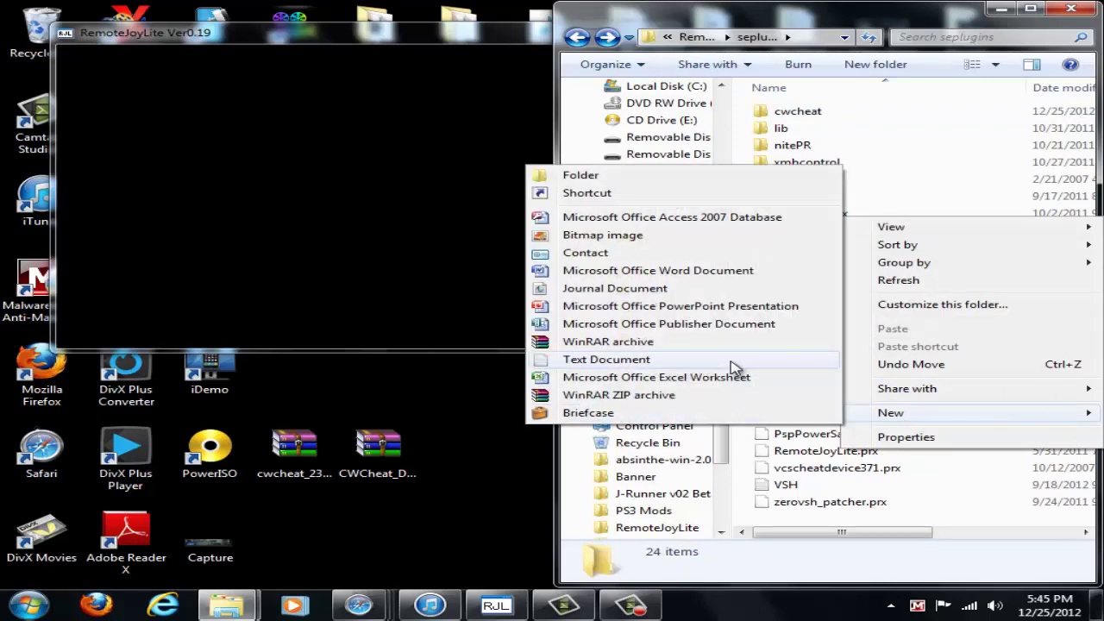
click(922, 147)
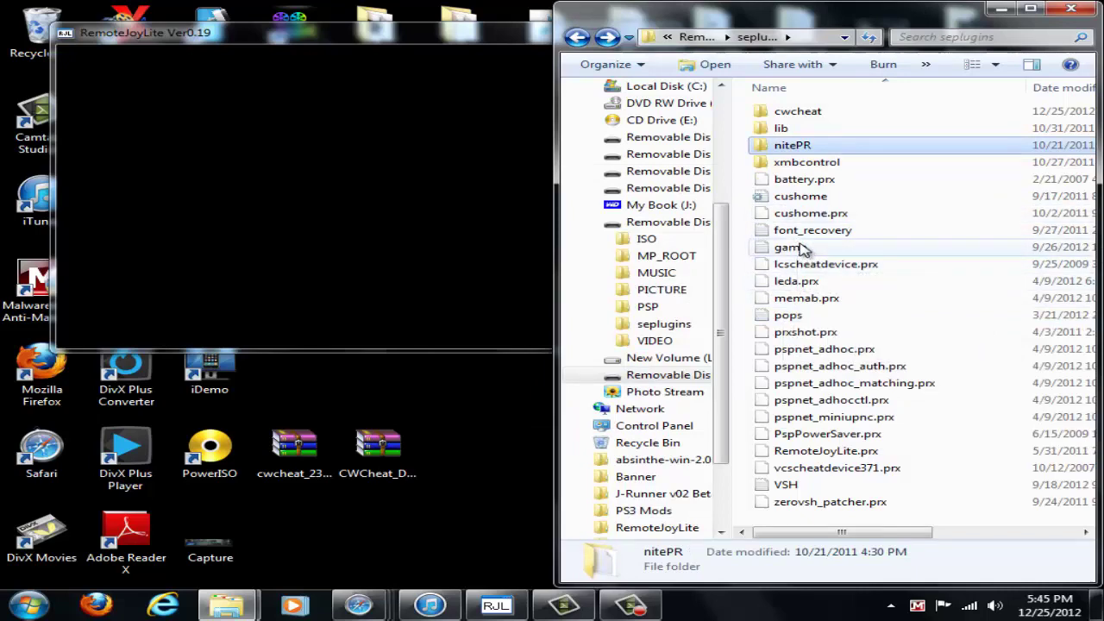
Open game.txt and append a new last line reading ef0:/seplugins/cwcheat/cwcheat.prx 1
double_click(802, 249)
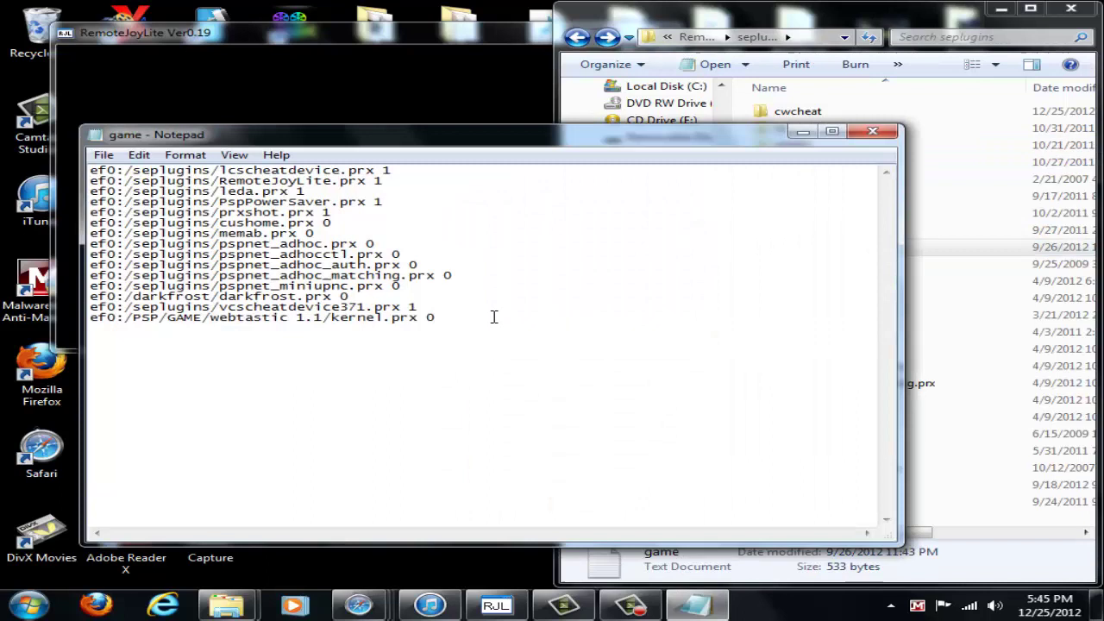
key(Return)
text(mso)
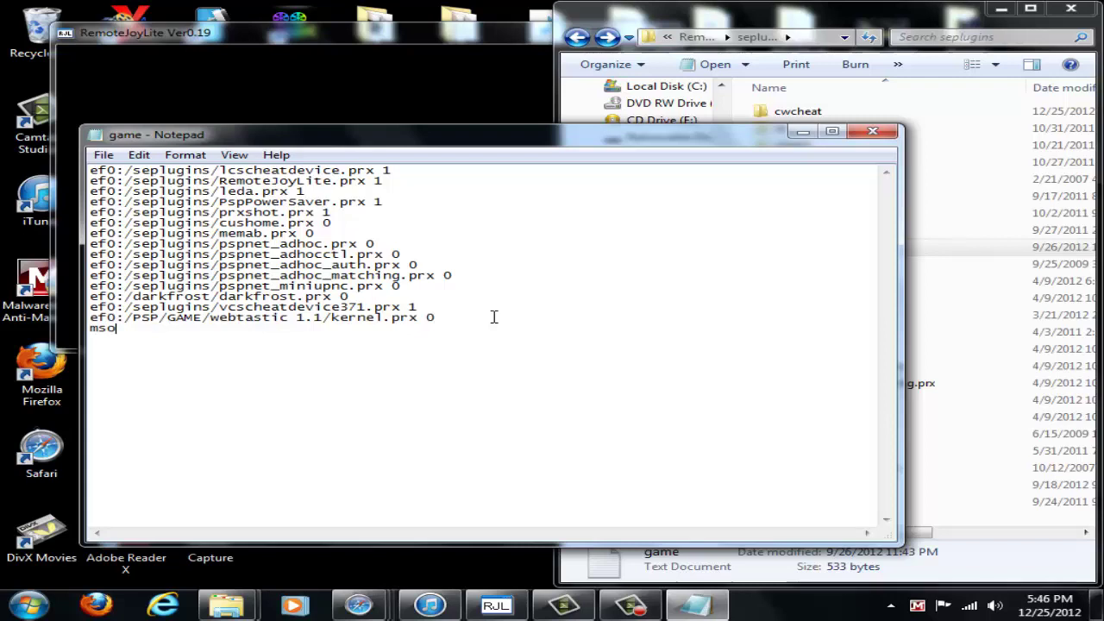
key(BackSpace)
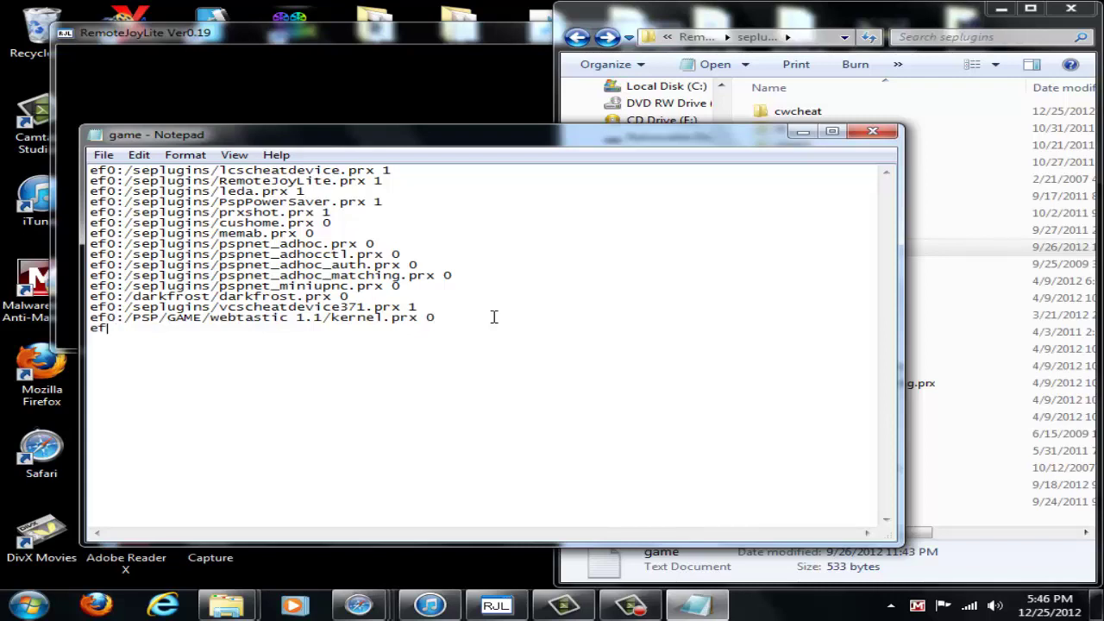
text(:/seplugins/cw)
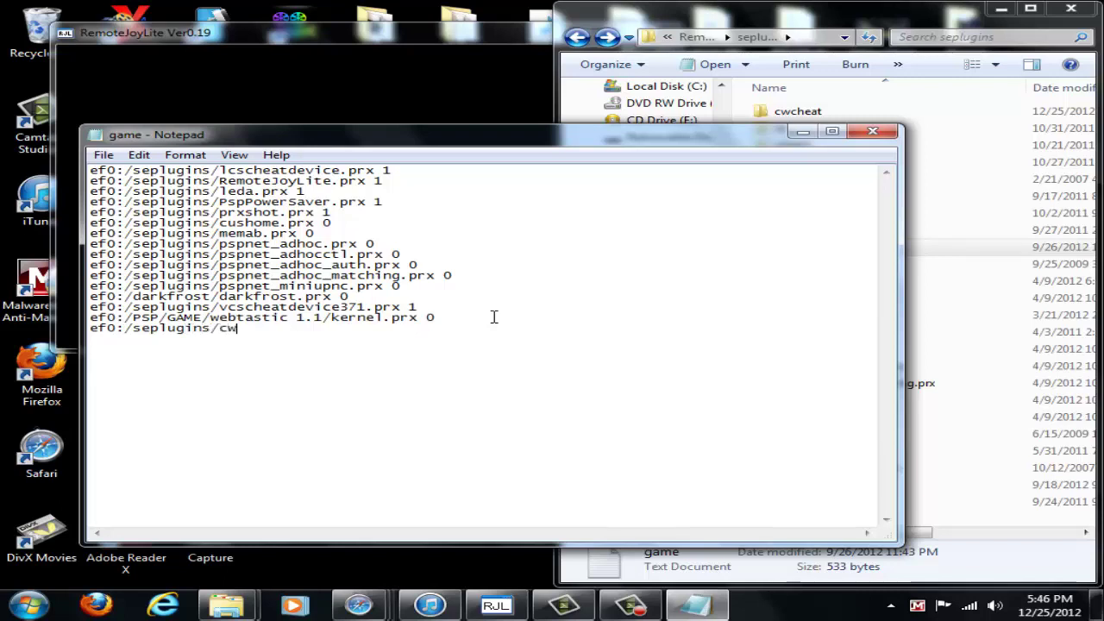
text(cheat/cwcheat)
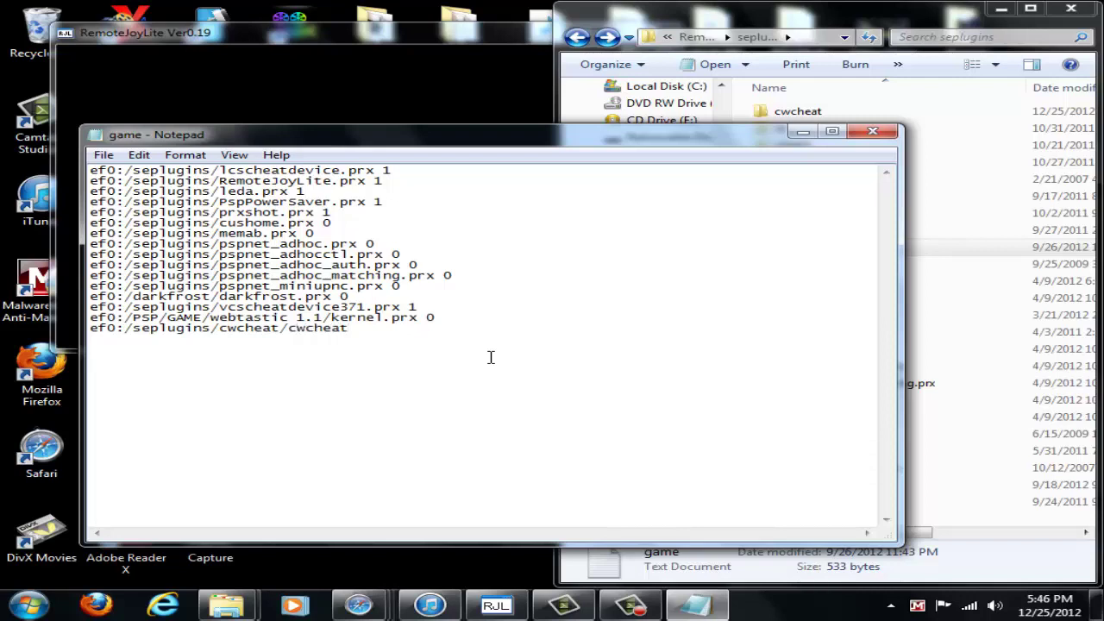
text(prx 1)
In the file browser, open the cwcheat folder and select cwcheat.prx to check its details
click(985, 365)
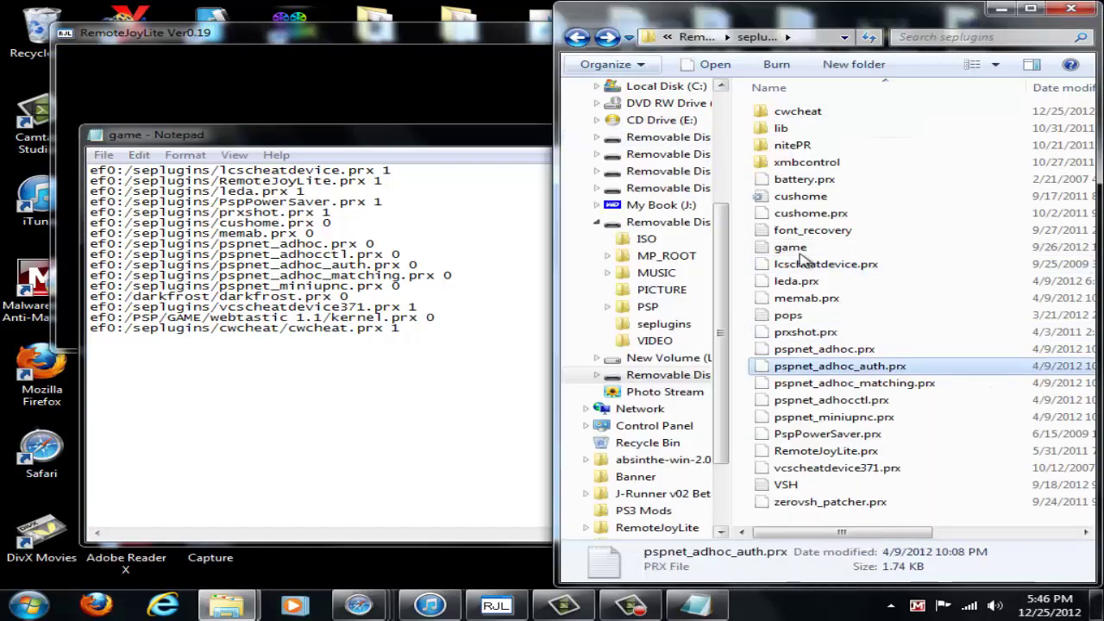
double_click(841, 112)
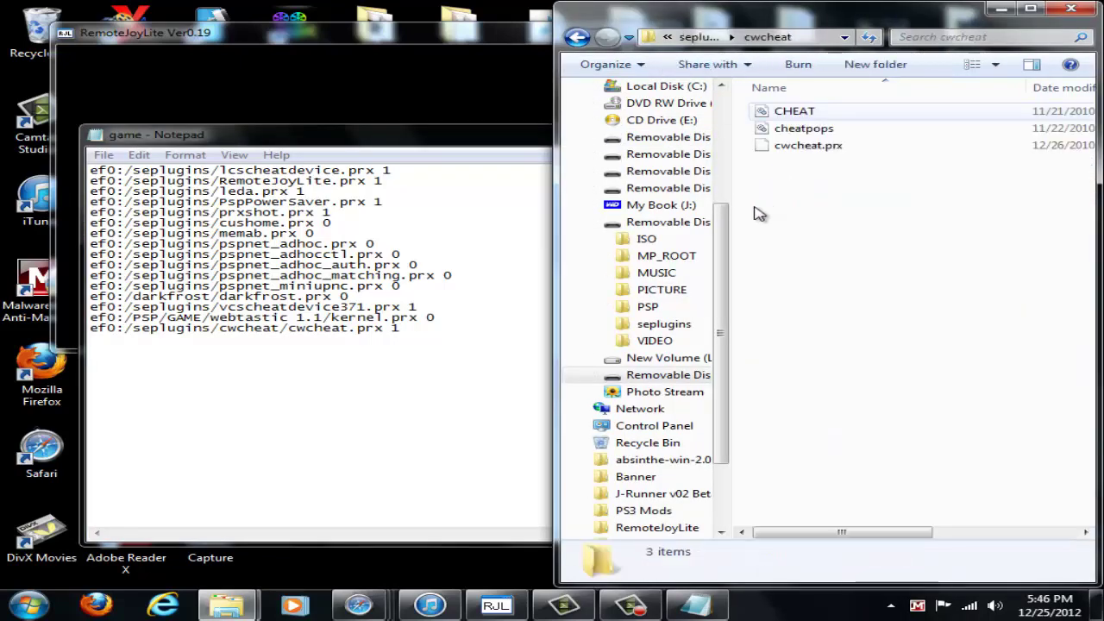
click(787, 147)
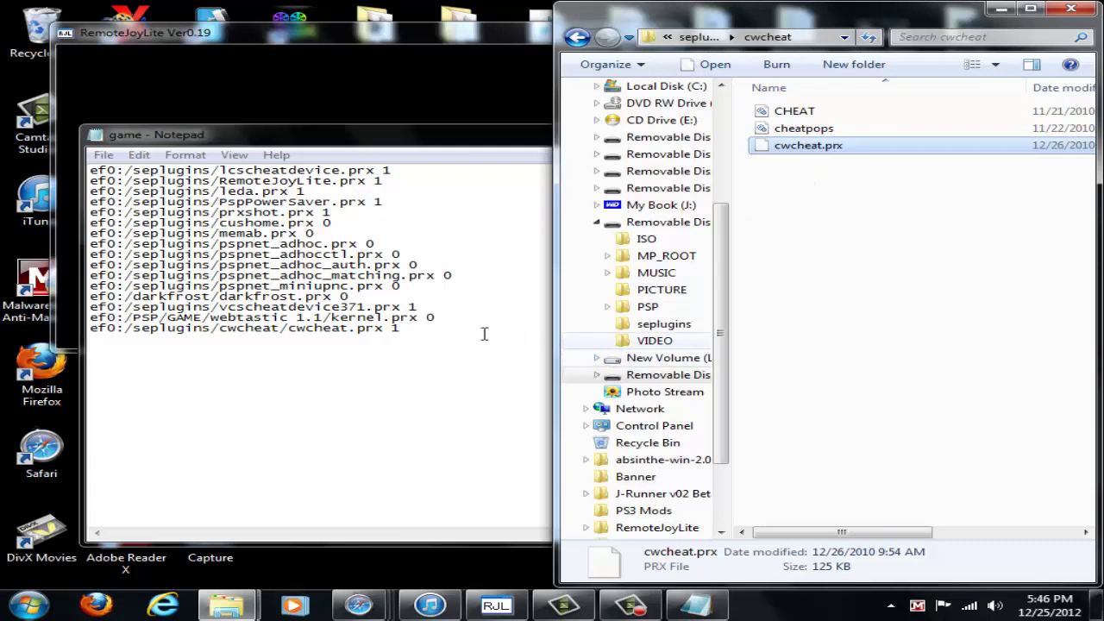
Close the edited game.txt in Notepad, saving the changes
click(427, 348)
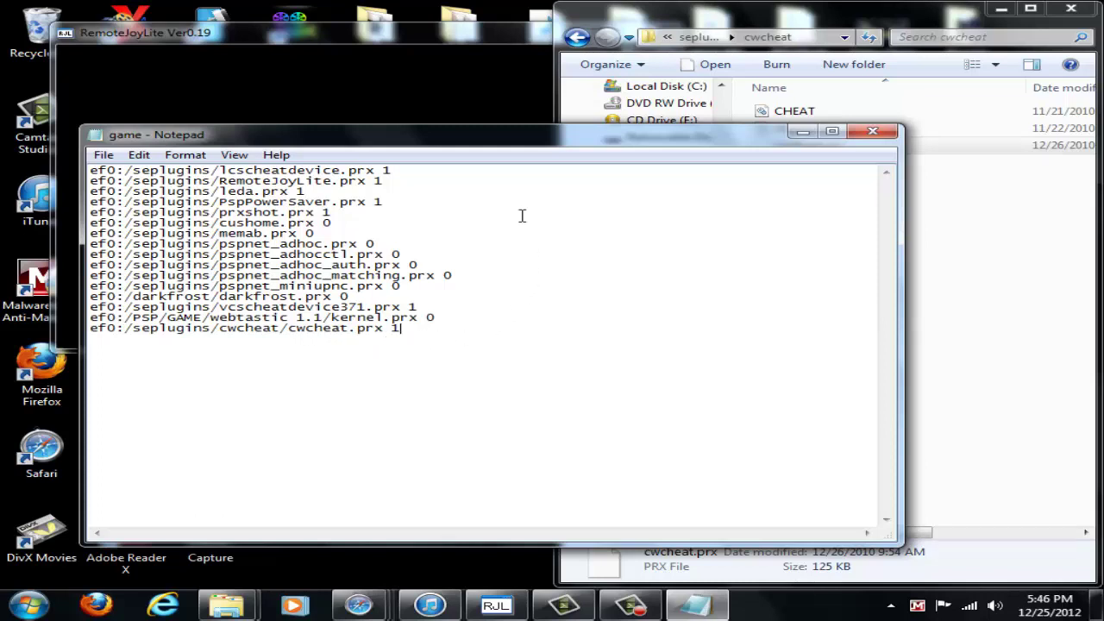
drag(465, 138, 454, 144)
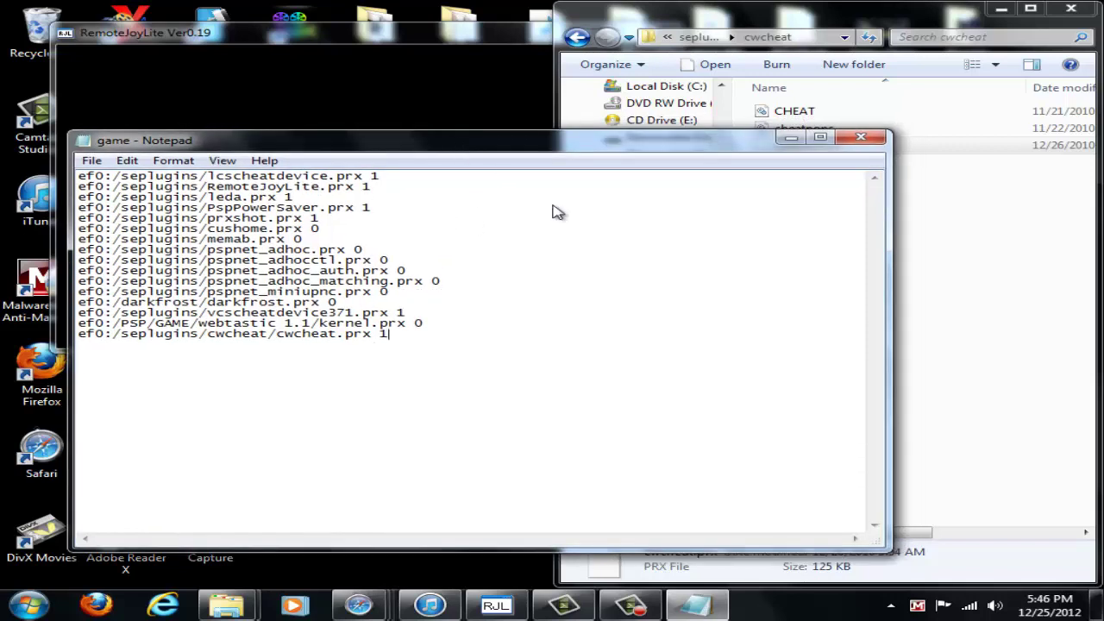
key(alt+F4)
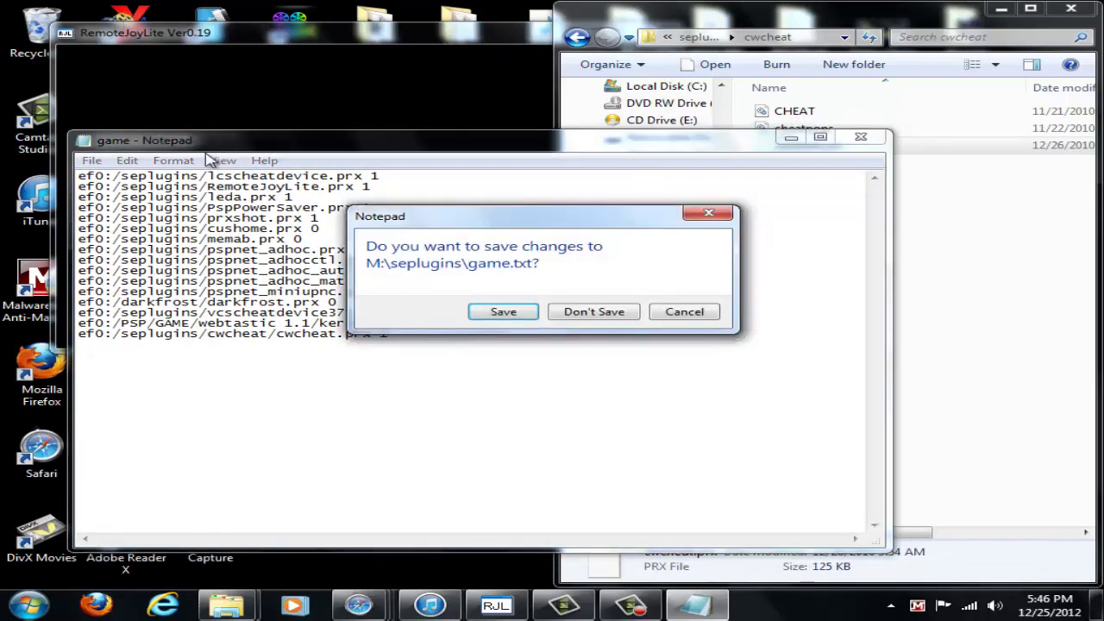
click(517, 315)
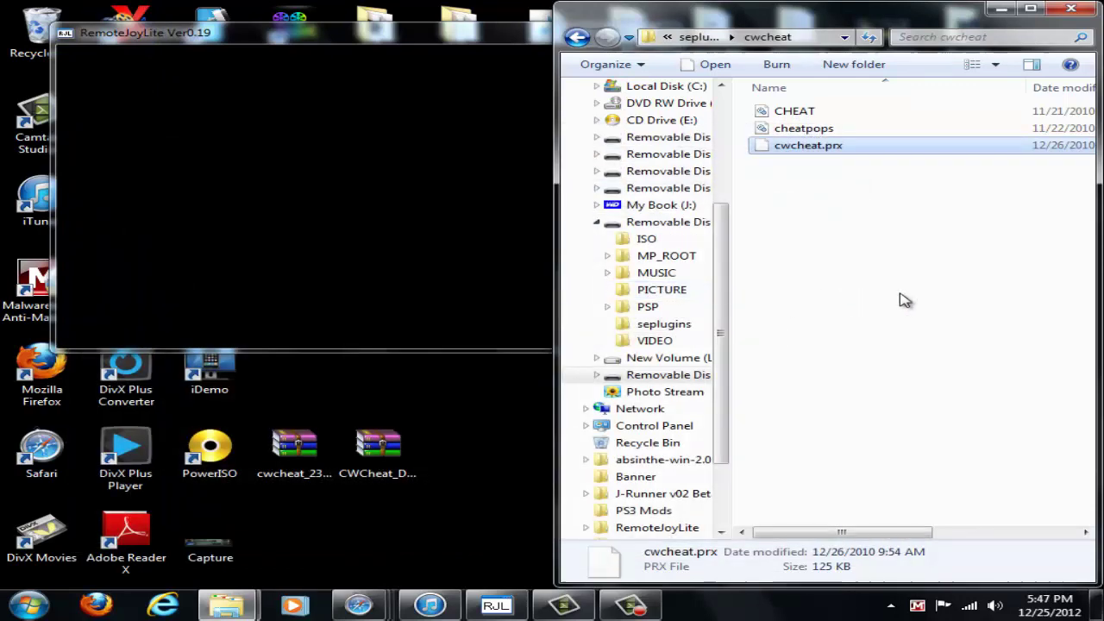
Go back to seplugins, reopen game.txt to confirm the cwcheat.prx line, then maximize Explorer
click(899, 301)
drag(776, 16, 673, 15)
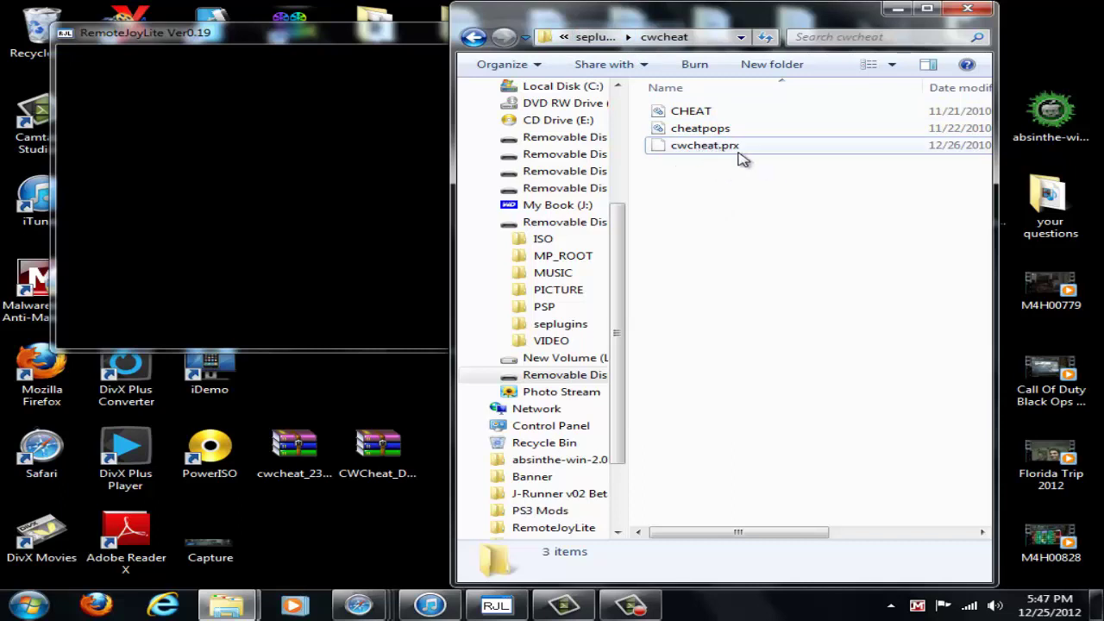
click(473, 36)
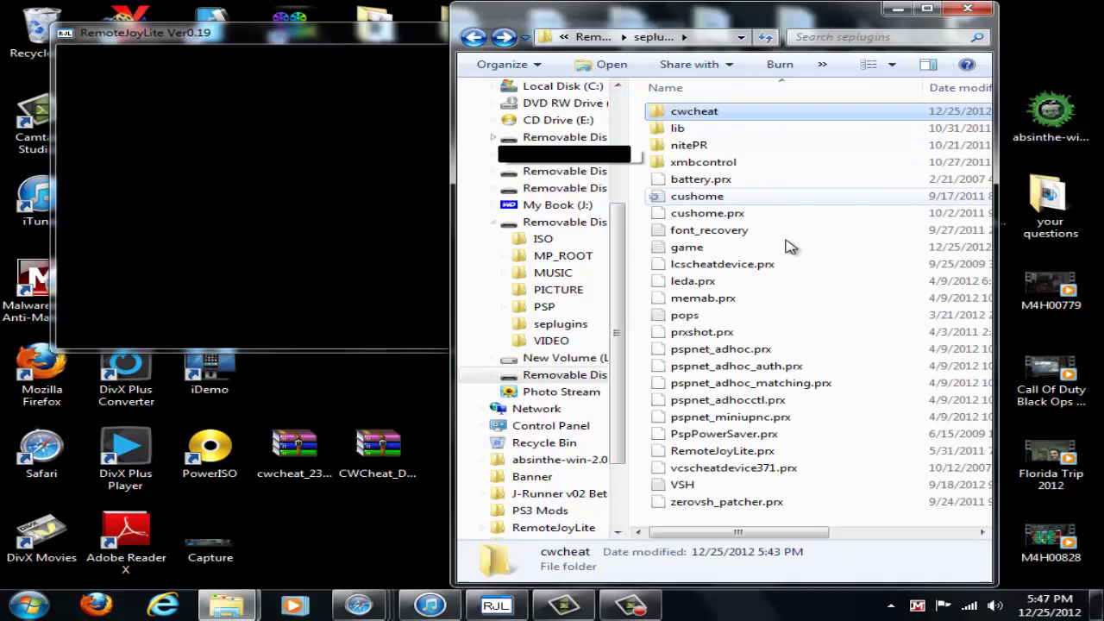
double_click(705, 248)
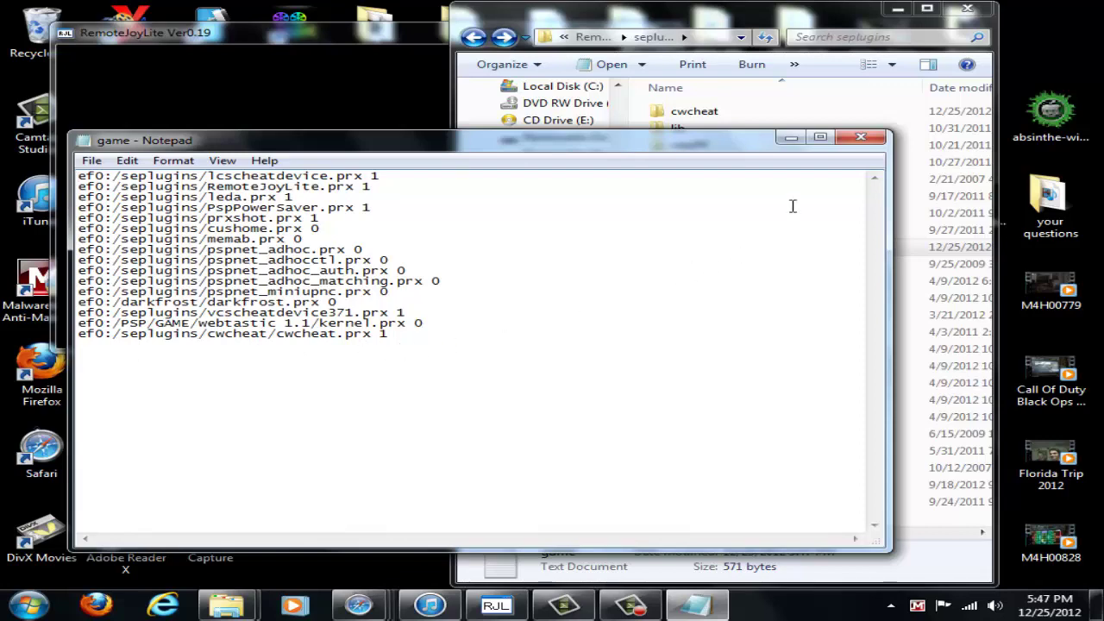
click(860, 138)
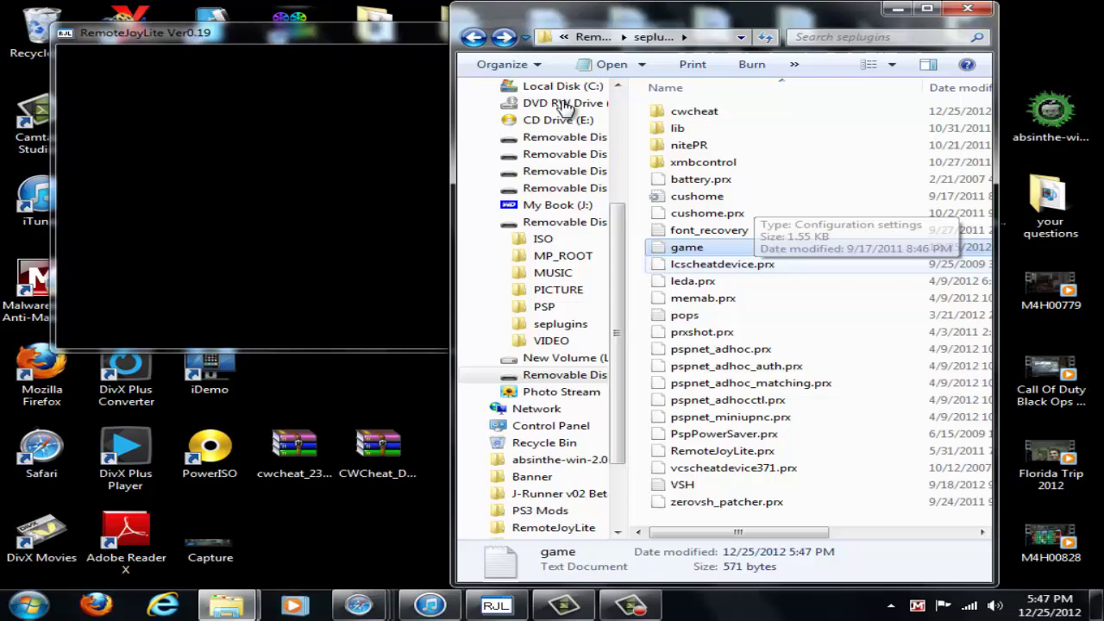
double_click(517, 19)
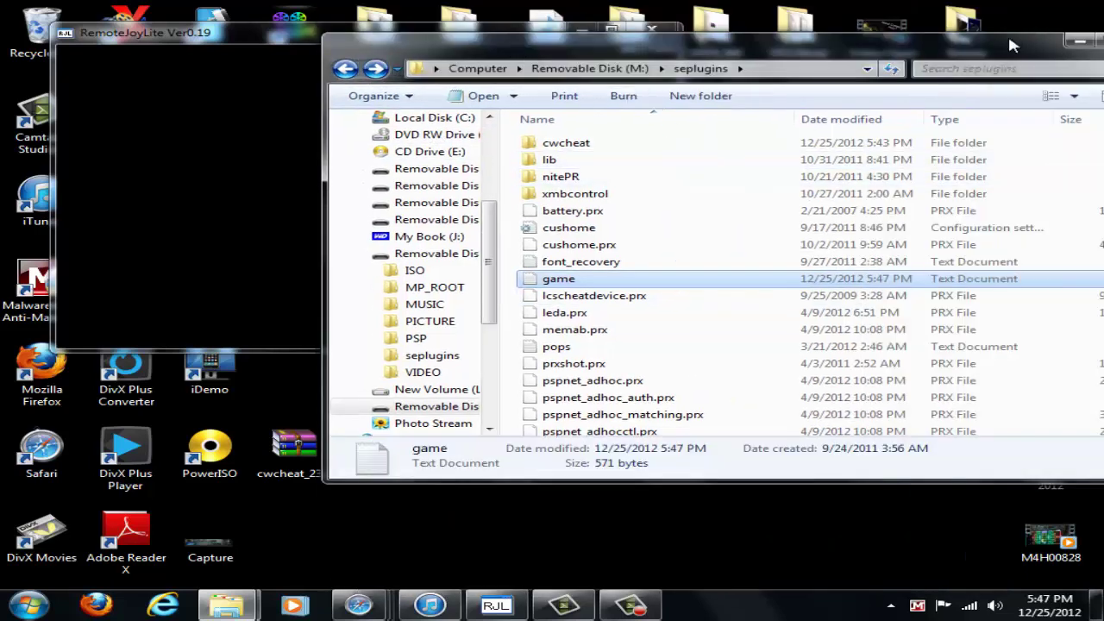
Restore the seplugins Explorer window to normal size and close it
double_click(867, 54)
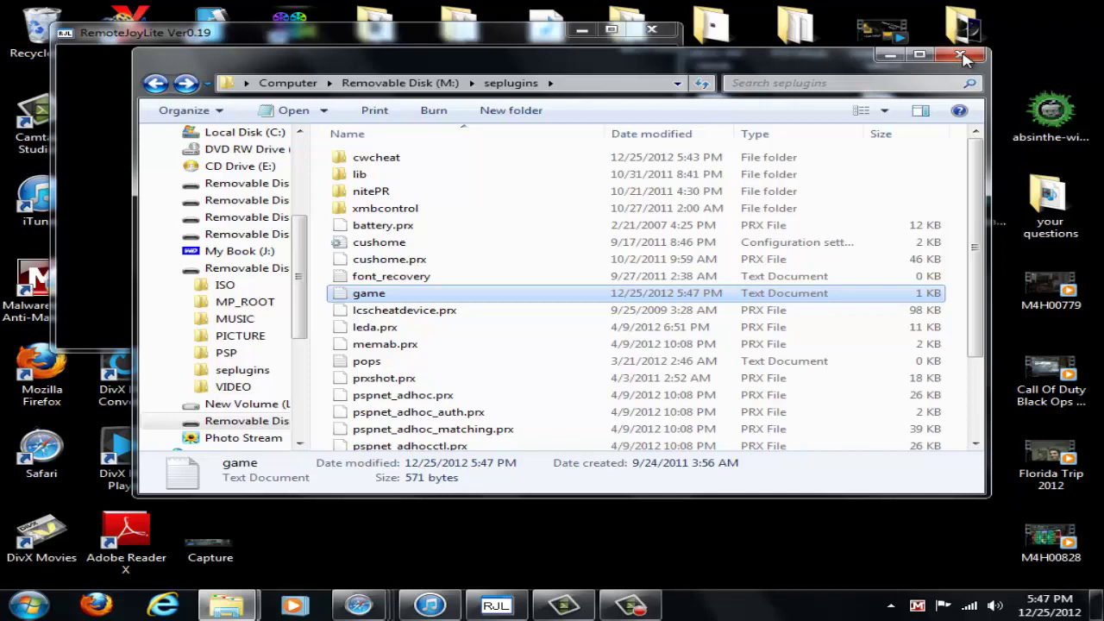
click(961, 56)
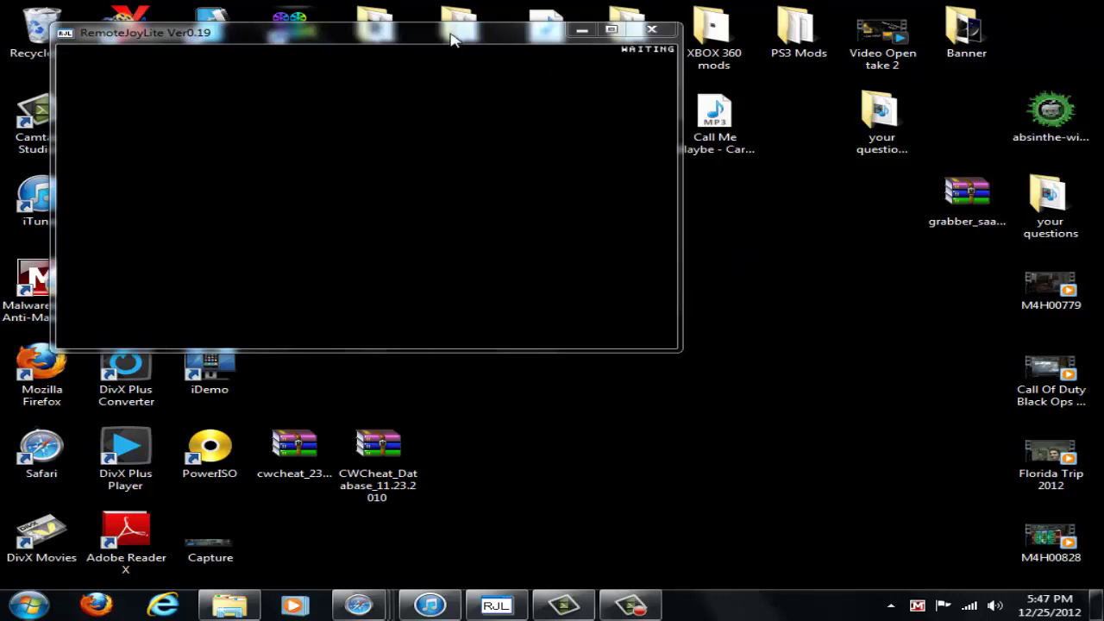
Move the RemoteJoyLite window to the upper left and drag its corner to enlarge it
drag(451, 34, 692, 131)
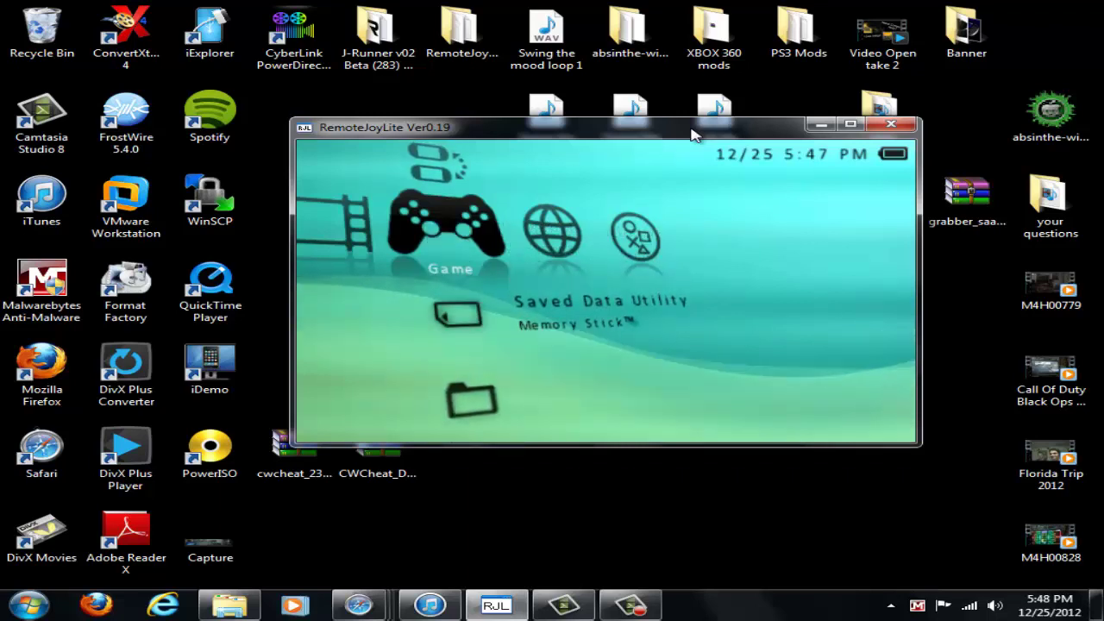
drag(564, 131, 373, 25)
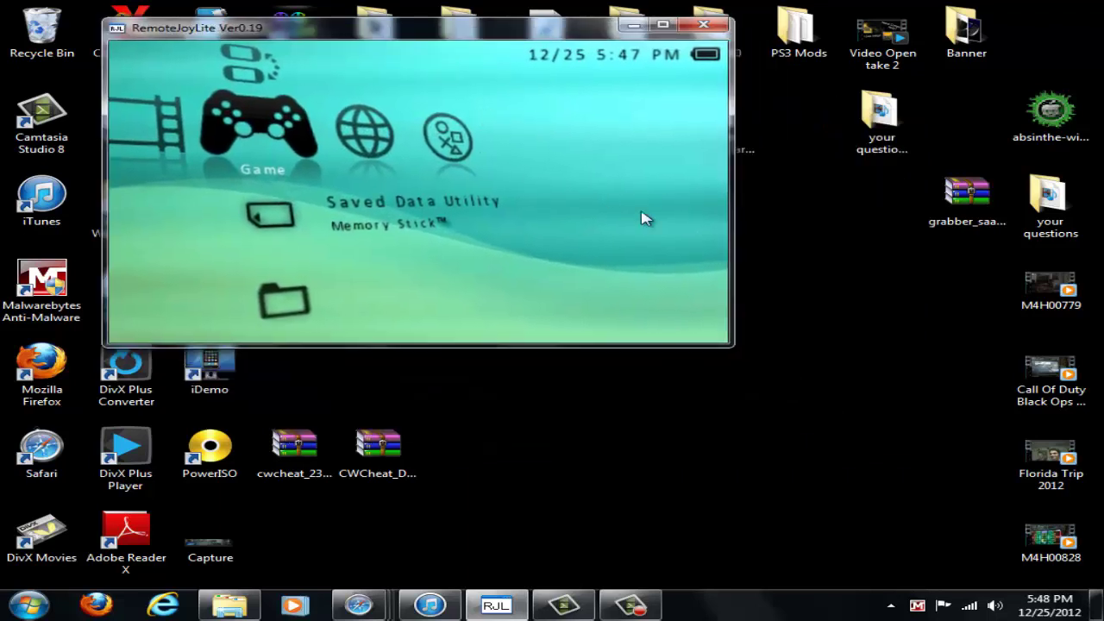
drag(732, 340, 1009, 460)
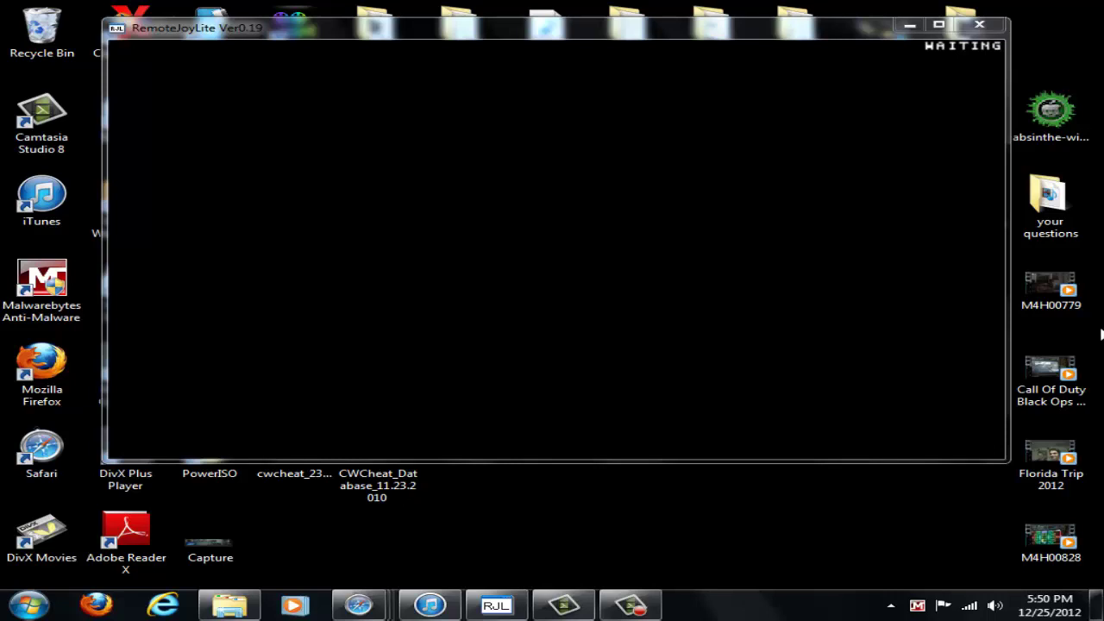
Close the RemoteJoyLite PSP screen viewer
click(1001, 31)
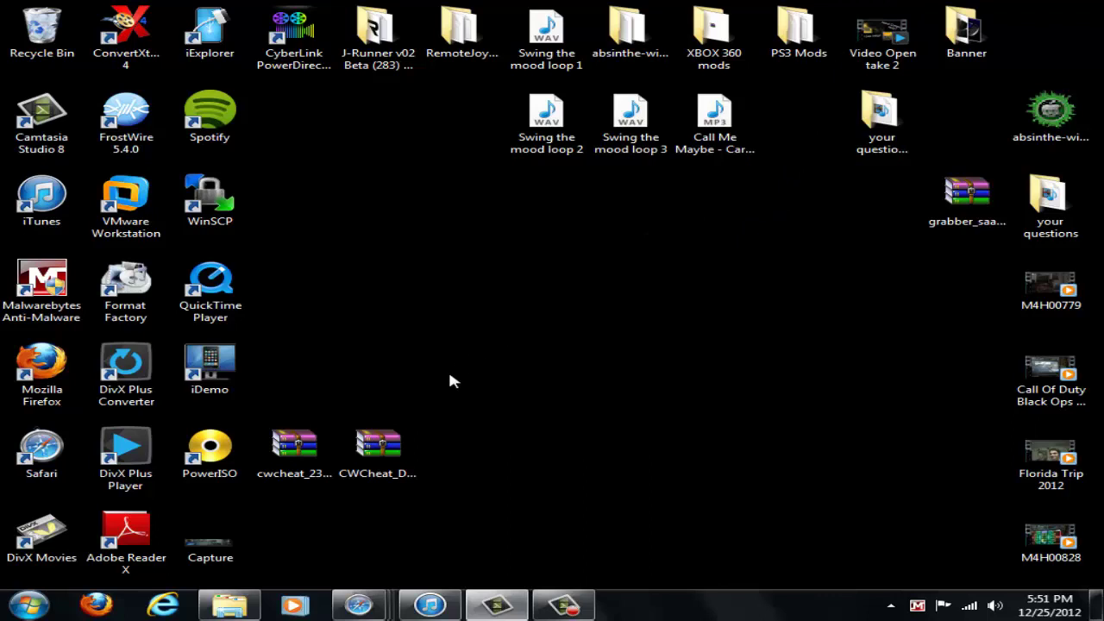
Drag both cwcheat archives up-right onto mid-desktop, then keep the current colour scheme
drag(449, 376, 303, 470)
drag(374, 451, 602, 300)
click(512, 353)
drag(477, 292, 680, 312)
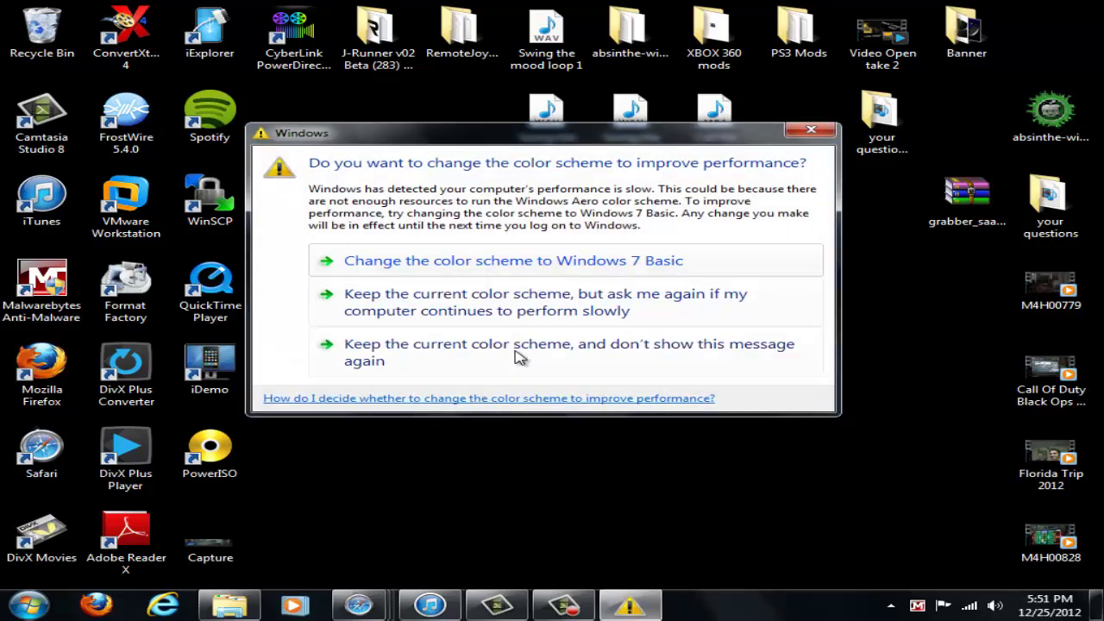
click(525, 355)
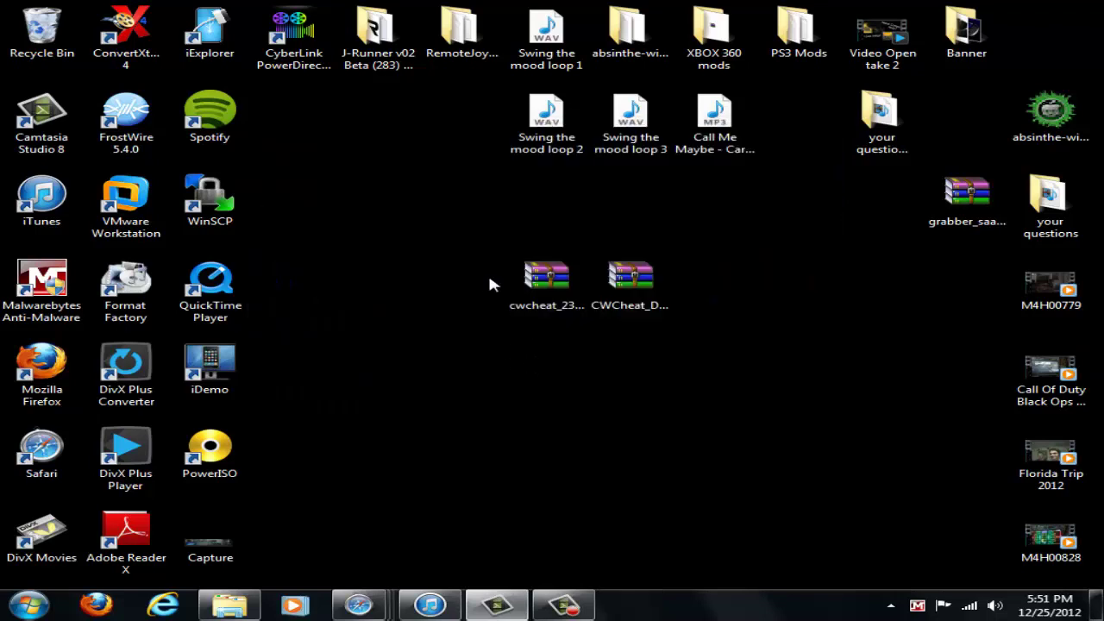
drag(485, 277, 720, 286)
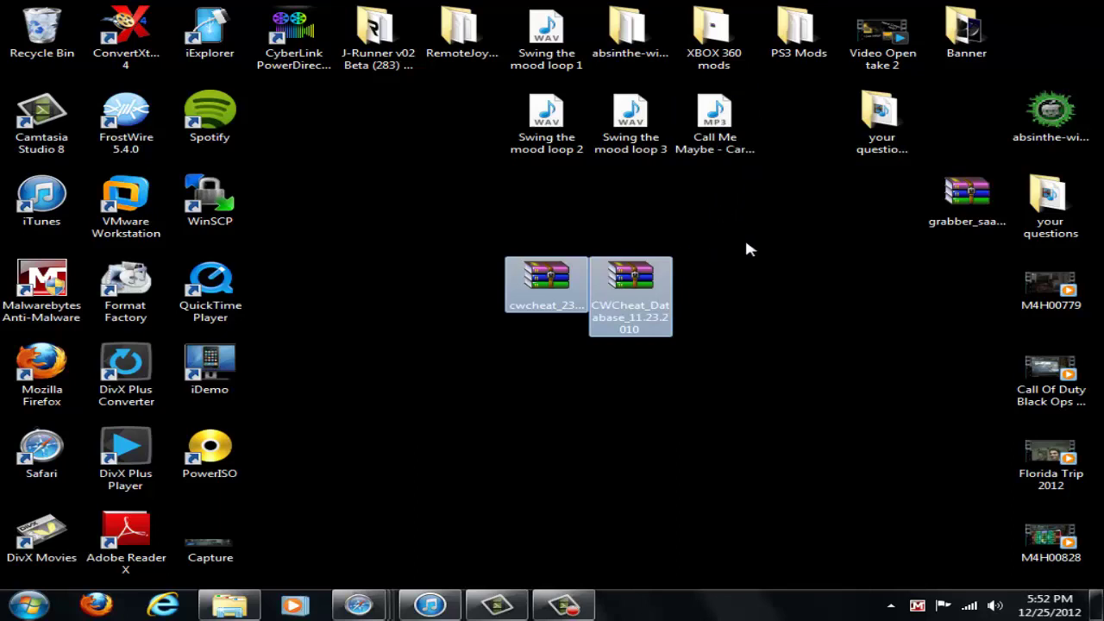
drag(740, 242, 503, 333)
drag(734, 248, 802, 278)
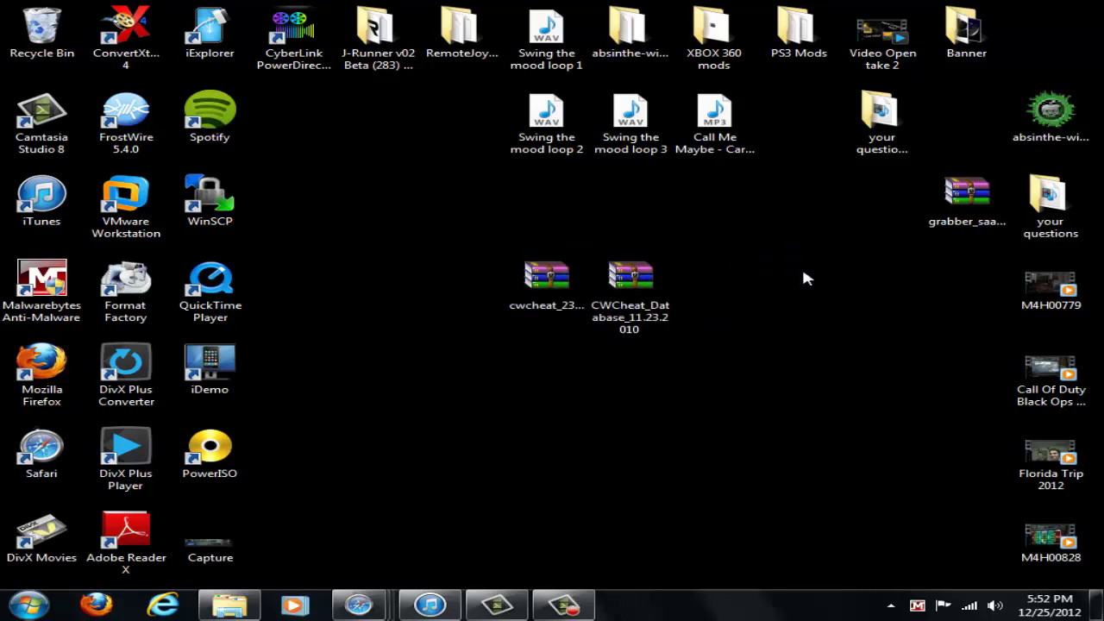